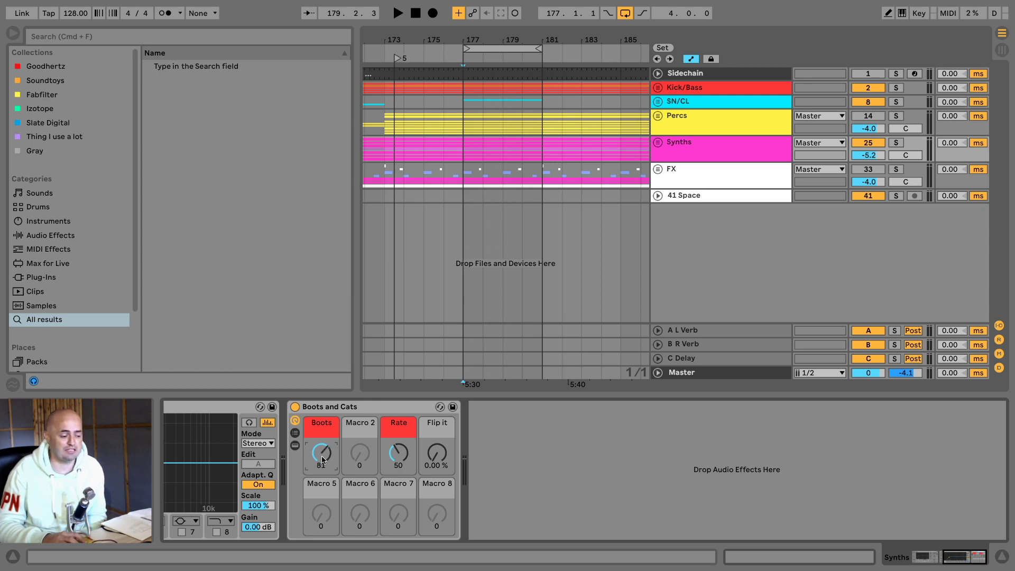
Sweep the Synths rack's Boots macro from 0 up to 86 while playing the loop from bar 177, and settle it at 83
left_click_drag(324, 458, 324, 508)
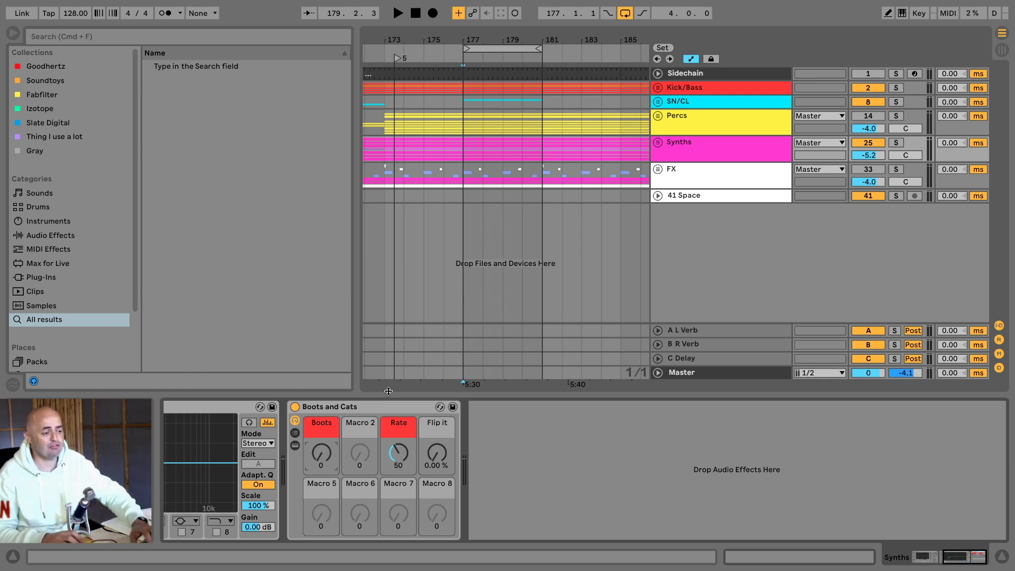
left_click(469, 168)
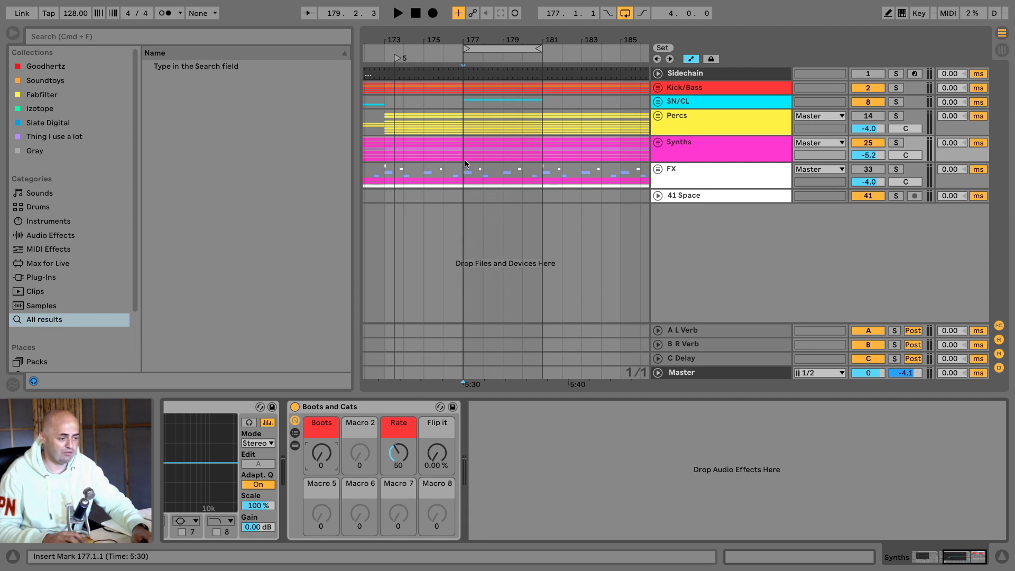
key("space")
left_click(696, 152)
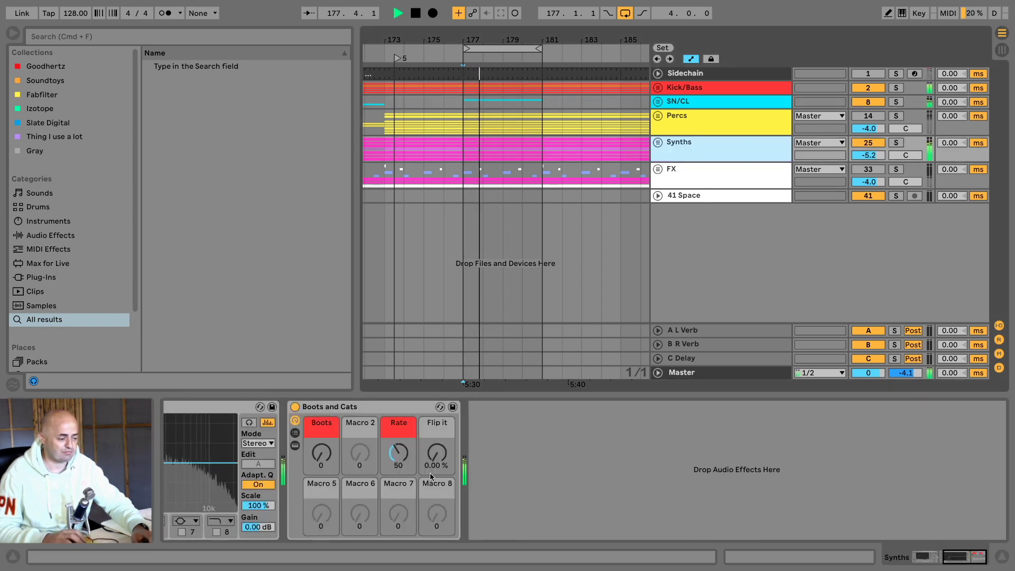
left_click(322, 464)
left_click_drag(322, 464, 322, 427)
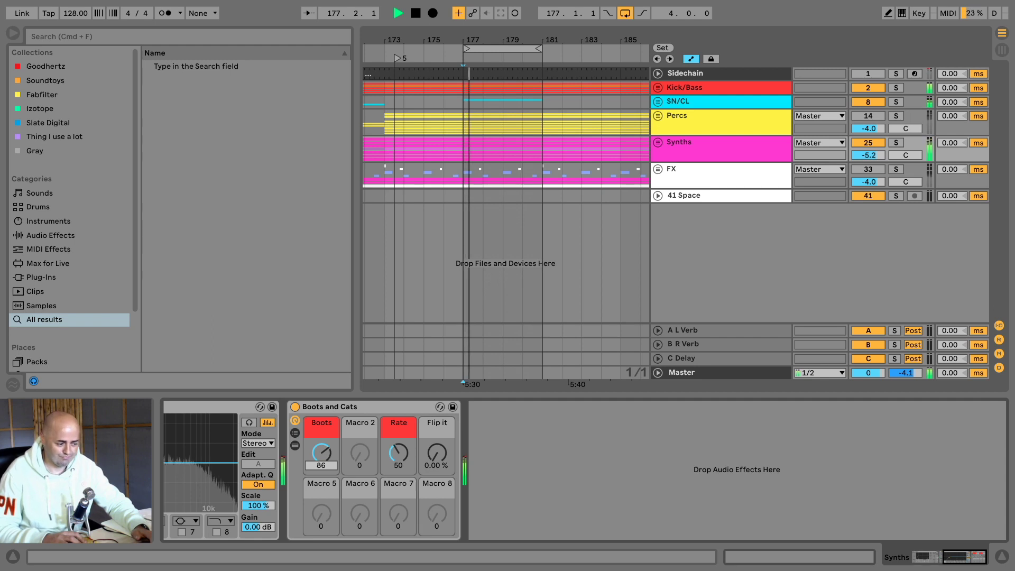
key("space")
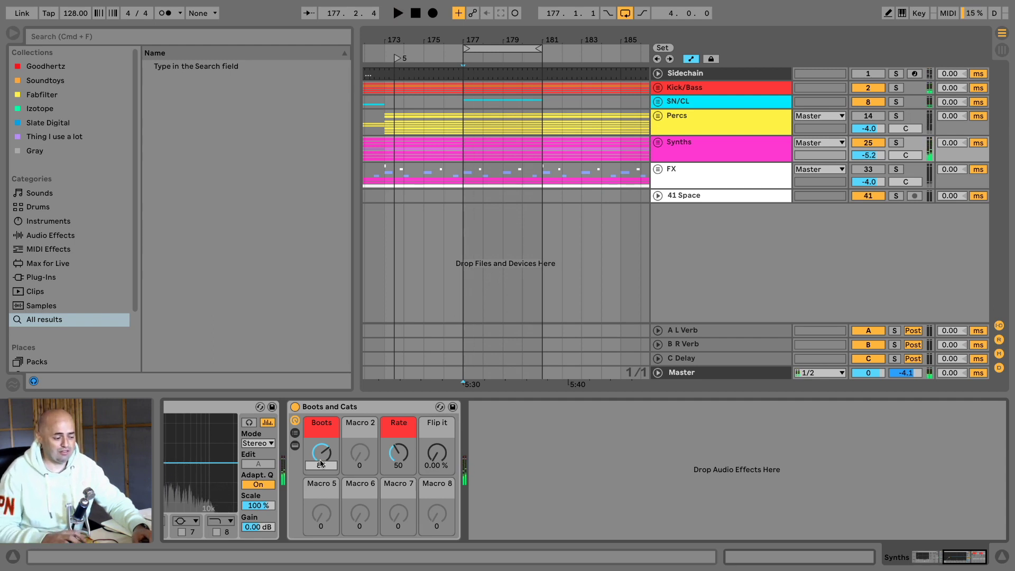
left_click_drag(321, 463, 321, 482)
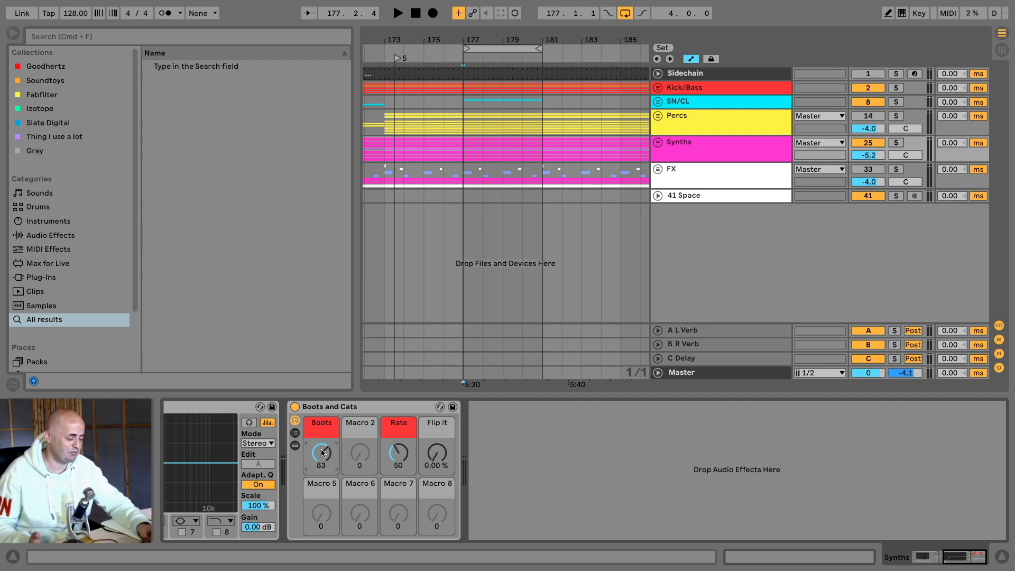
Duplicate the Boots and Cats rack and set the first rack's Rate macro to 30 for a 1/12 Shaper rate
left_click(336, 410)
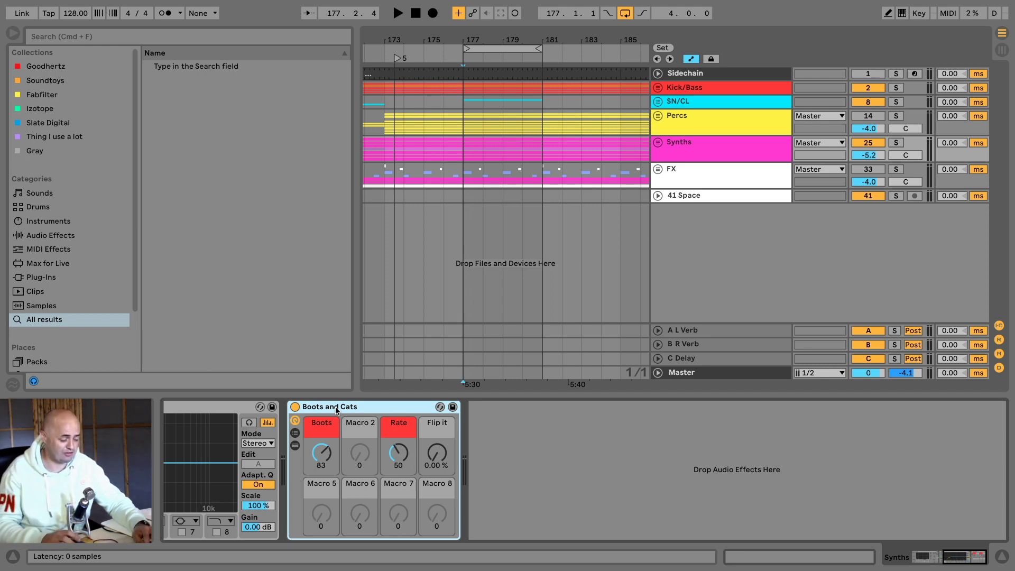
key("super+d")
left_click(312, 421)
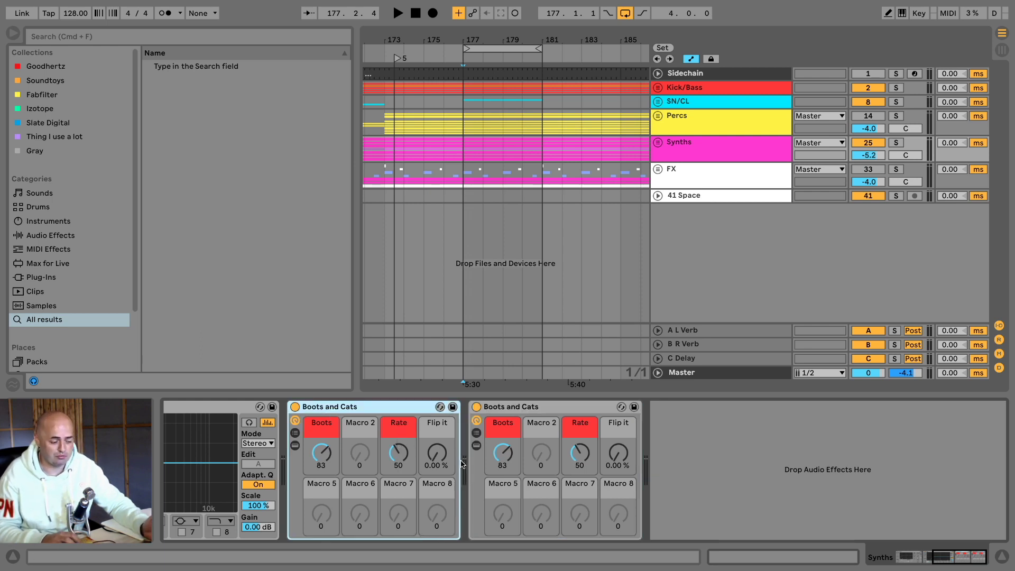
left_click(295, 446)
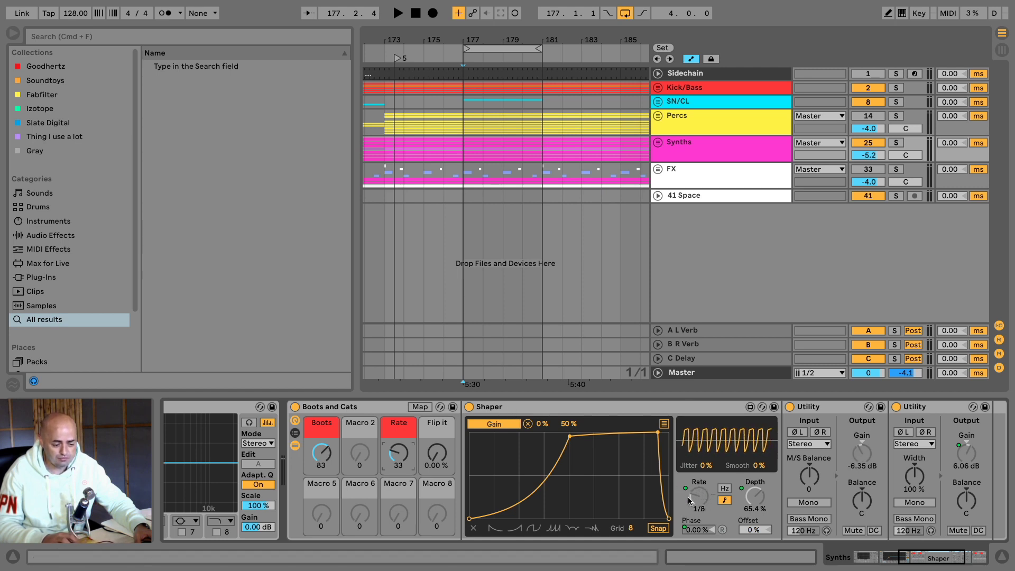
left_click(853, 465)
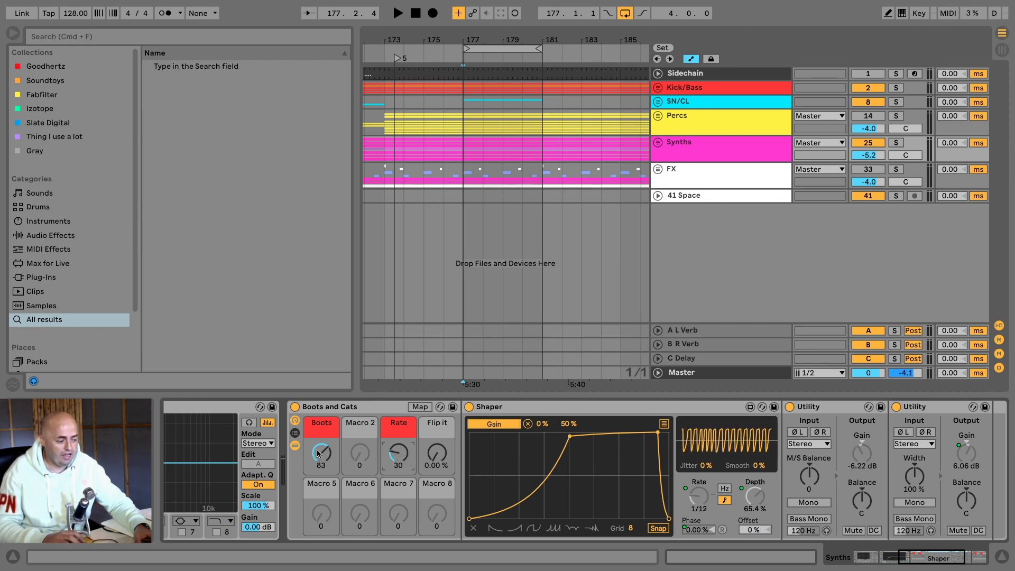
key("super+d")
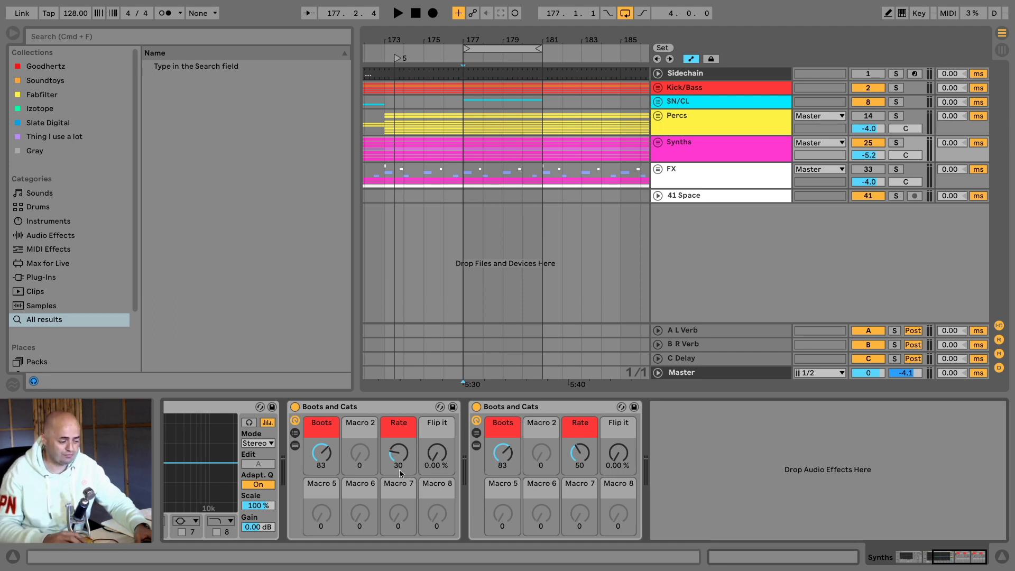
Solo the Synths group and raise the first rack's Boots macro from 0 to near maximum during loop playback
left_click_drag(321, 453, 321, 502)
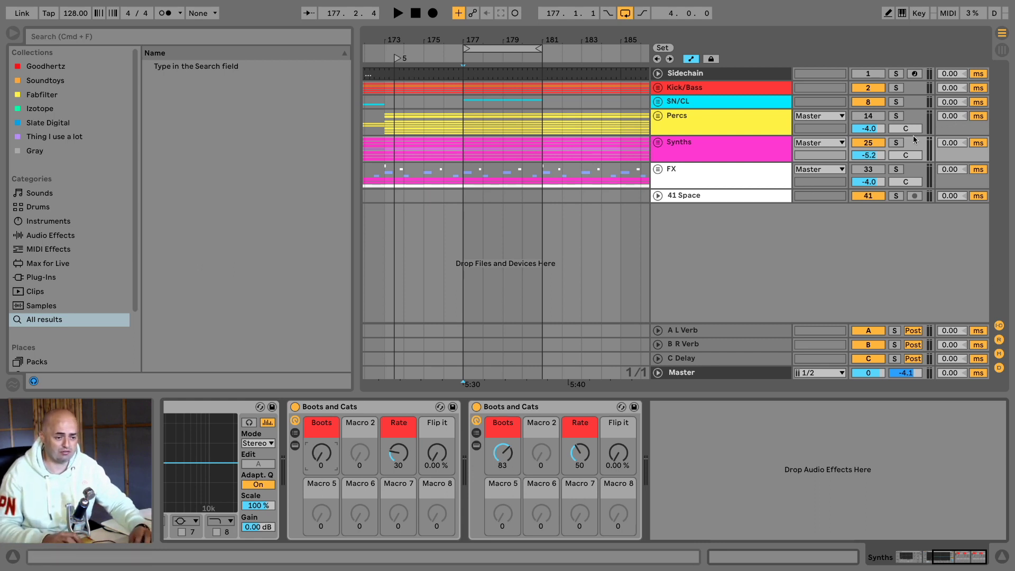
left_click(896, 142)
key("space")
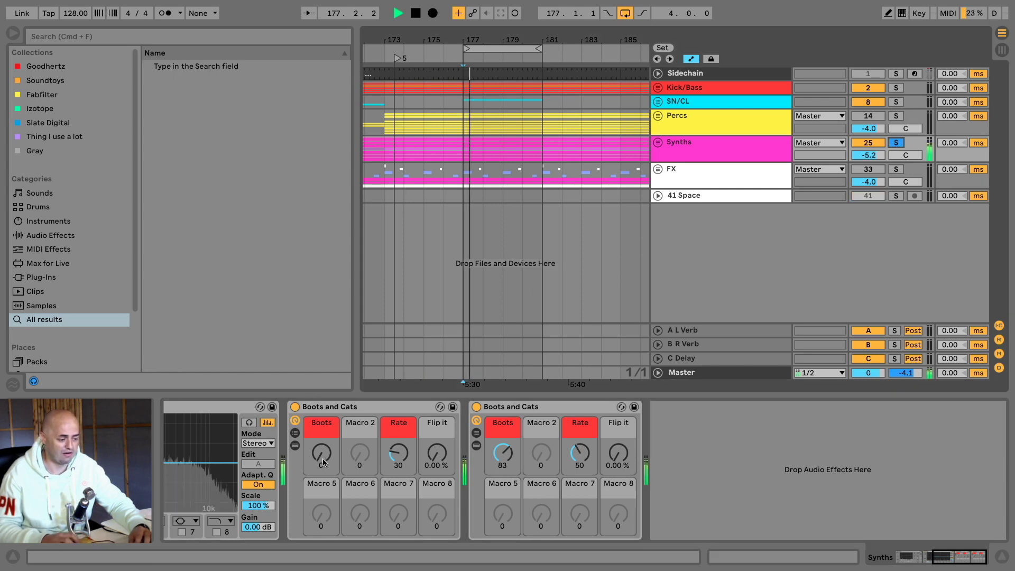
left_click_drag(321, 461, 321, 395)
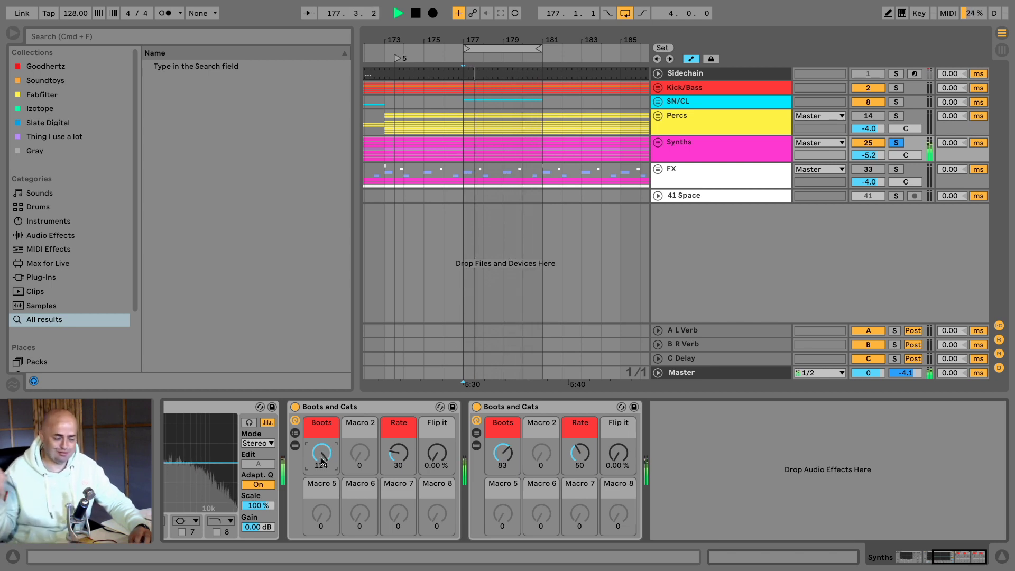
key("space")
Reset the first rack's Boots macro to 0 and delete that rack
key("Delete")
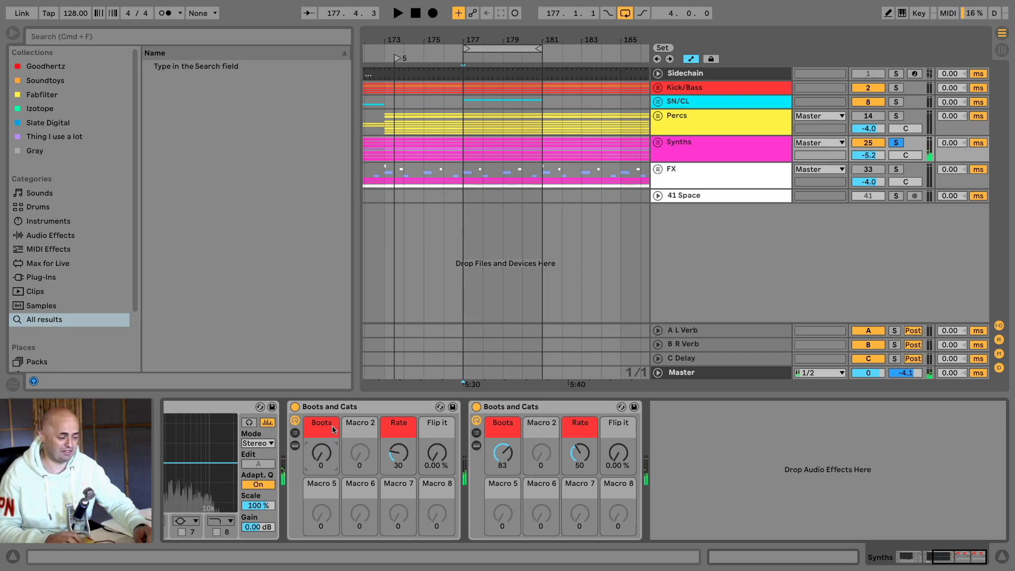
left_click(347, 408)
key("Delete")
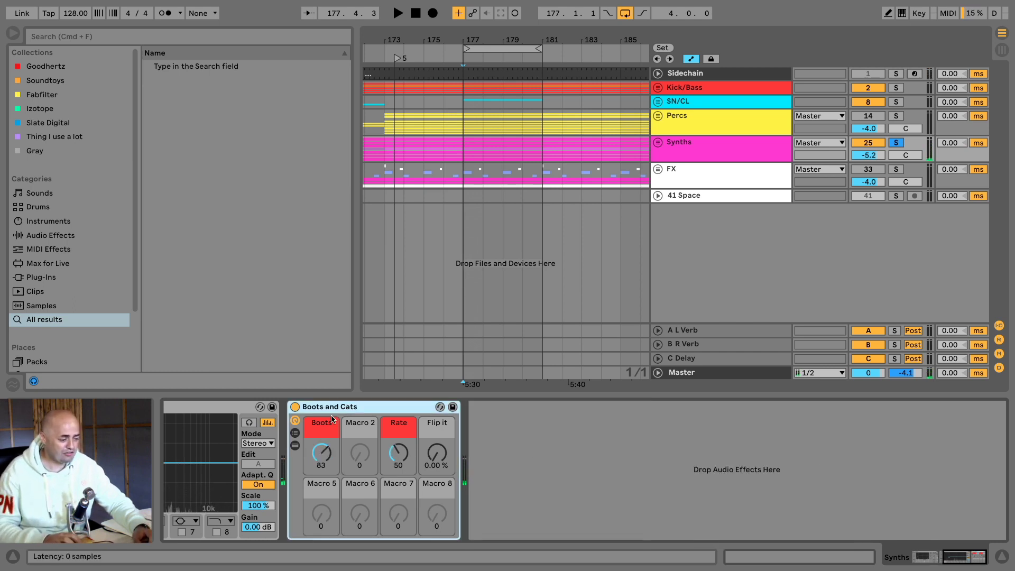
Set the rack's Flip it macro to 50% with its devices shown, and play the loop with Synths unsoloed
left_click(295, 445)
left_click_drag(437, 454, 436, 439)
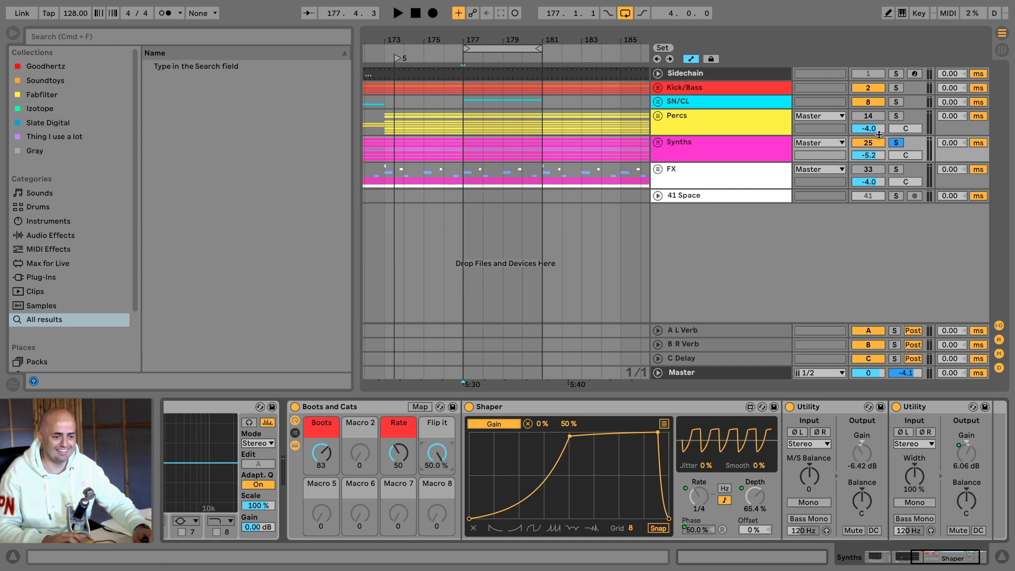
left_click(902, 146)
key("space")
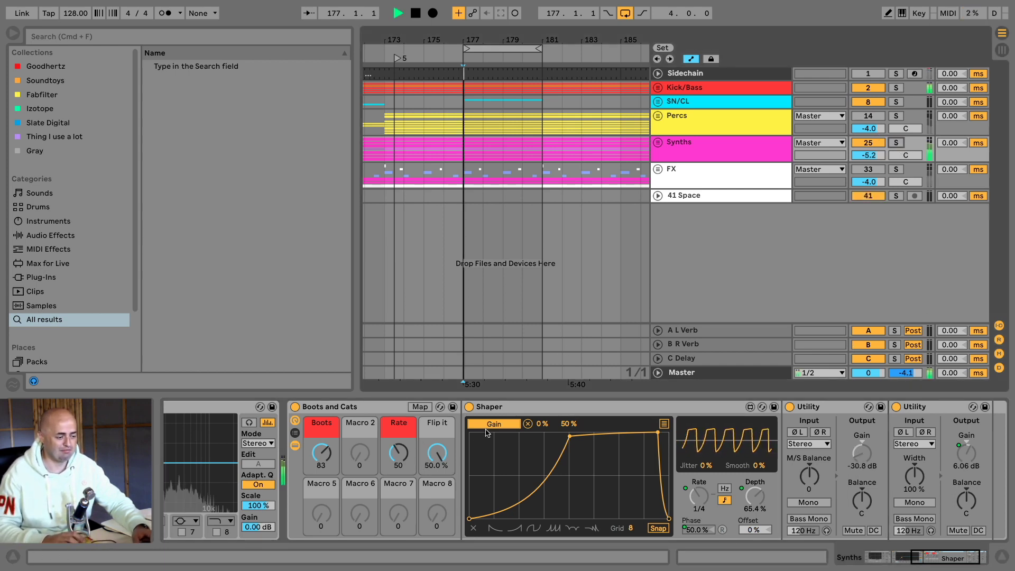
Compare the Flip it macro at 0% and 50% during playback, and return it to 0%
left_click(438, 453)
key("Delete")
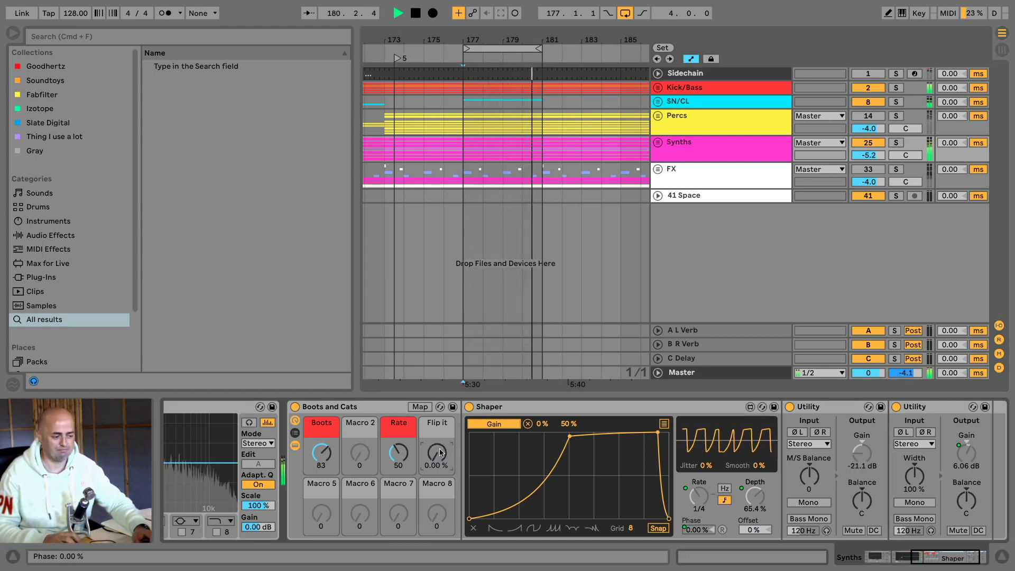
key("super+z")
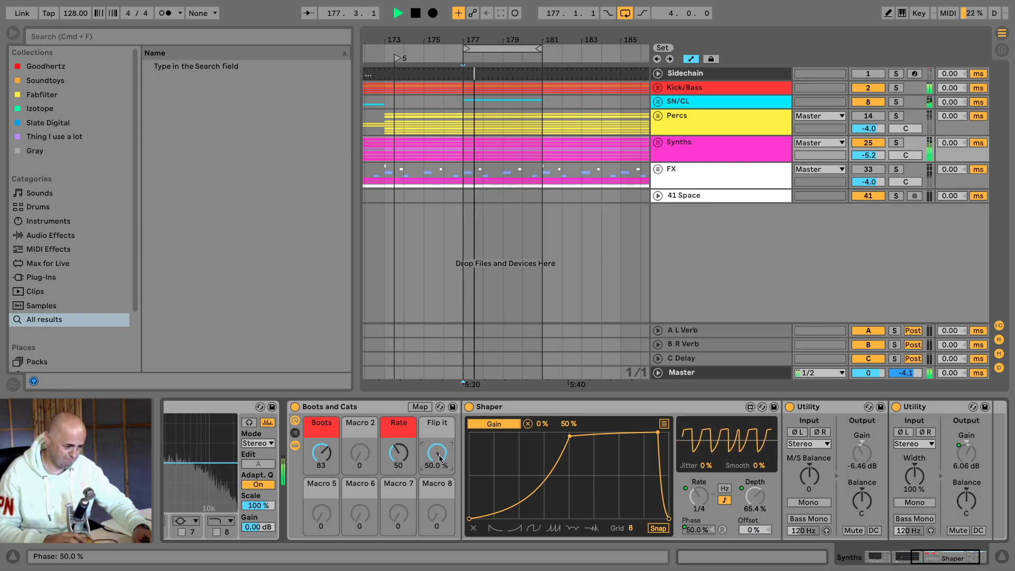
key("Delete")
key("space")
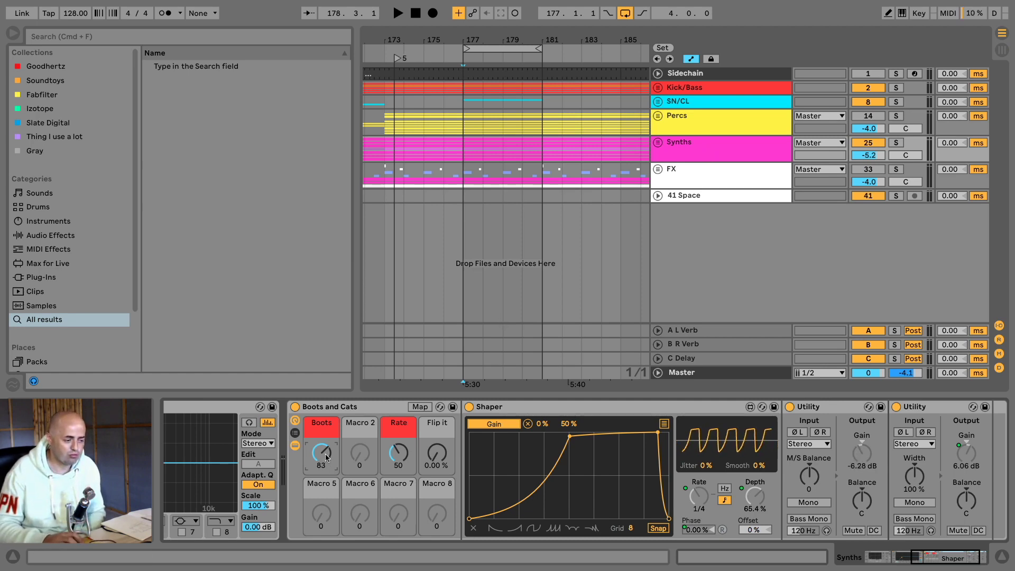
Automate the Synths group's Boots macro to ramp from minimum at bar 177 to maximum at bar 181, and play it
left_click(659, 143)
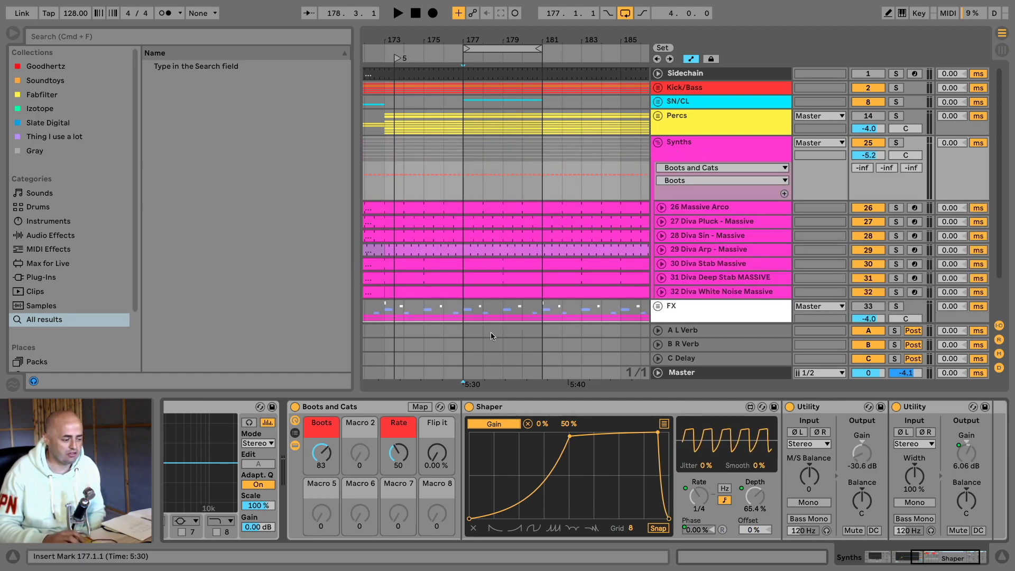
left_click(466, 175)
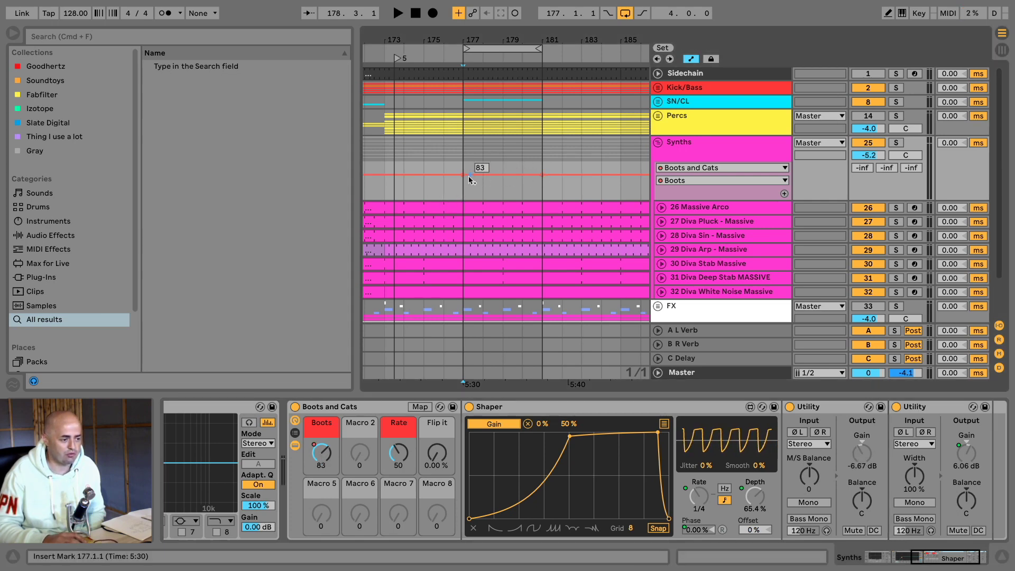
left_click_drag(465, 175, 465, 199)
left_click_drag(542, 177, 543, 162)
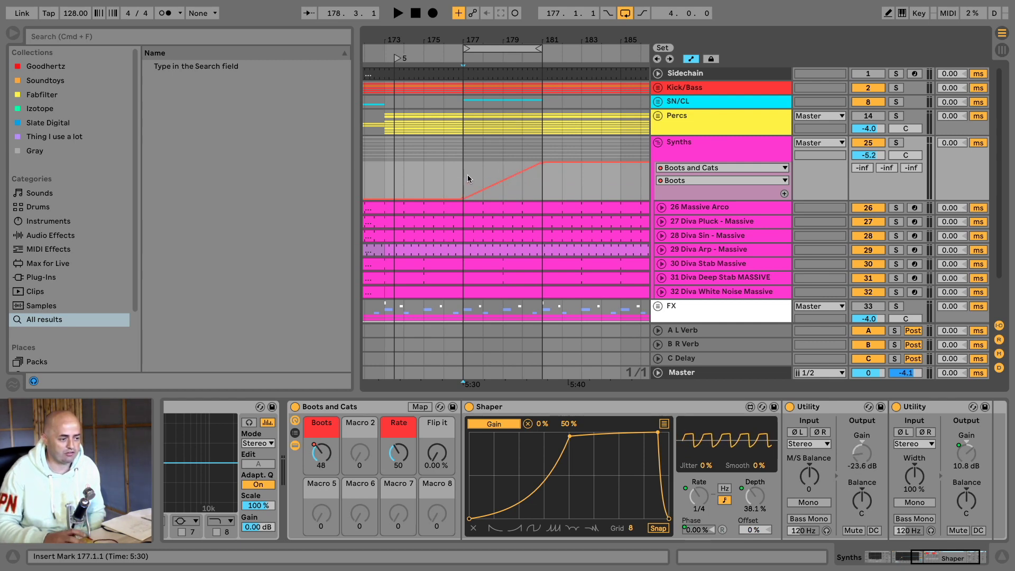
key("space")
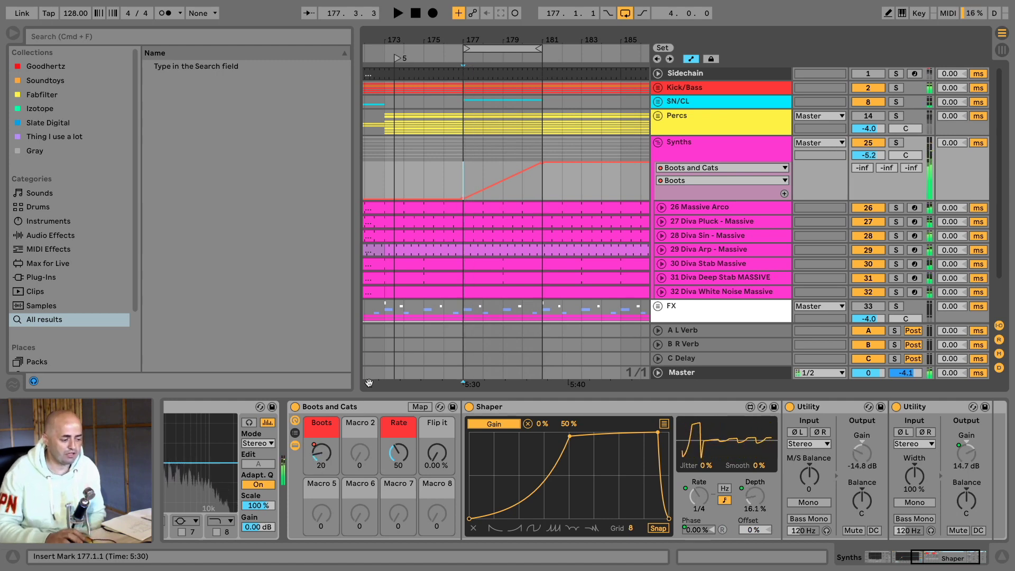
Delete the Boots automation and collapse the rack's devices and the Synths group
double_click(464, 199)
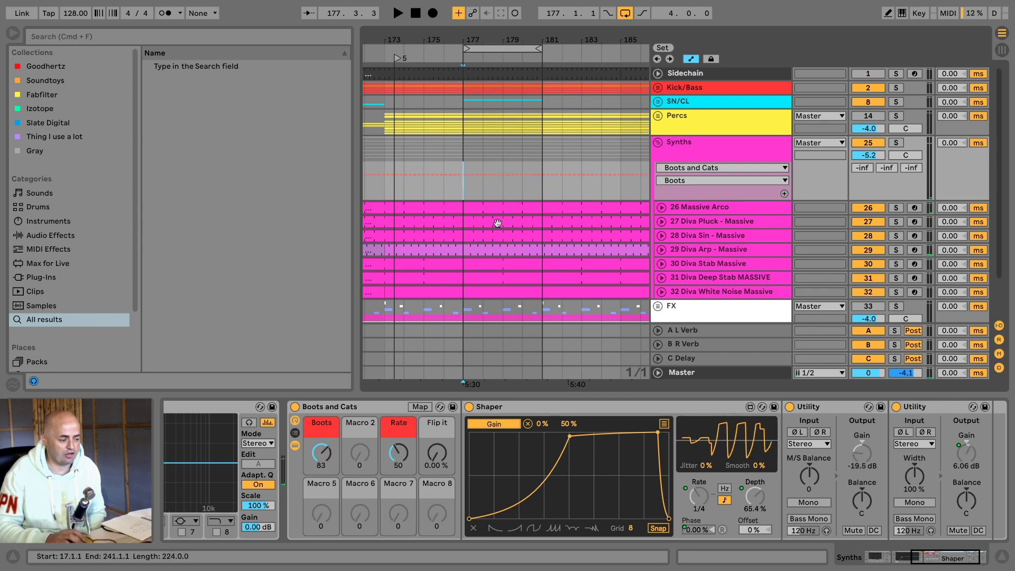
left_click(295, 446)
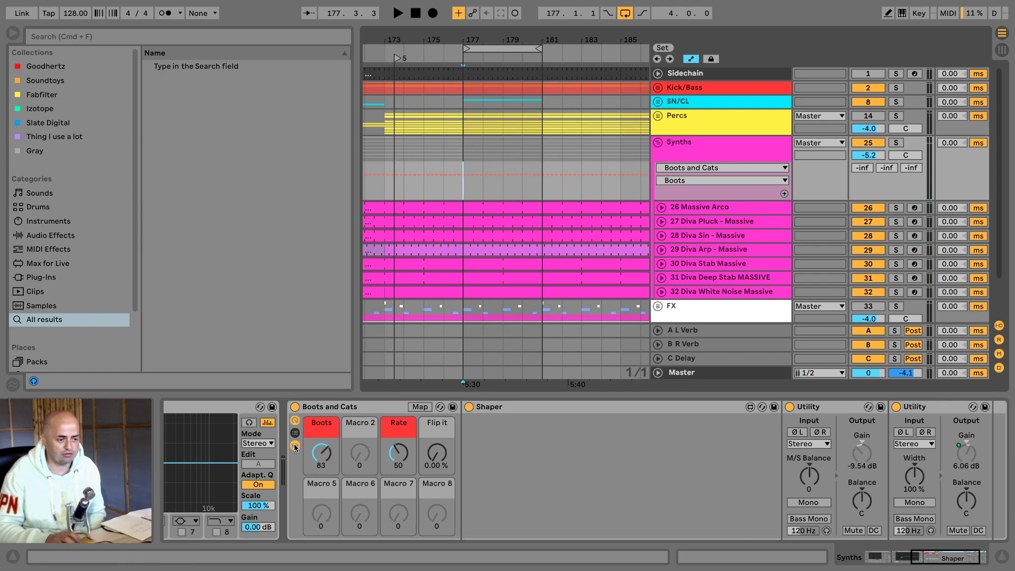
left_click(703, 158)
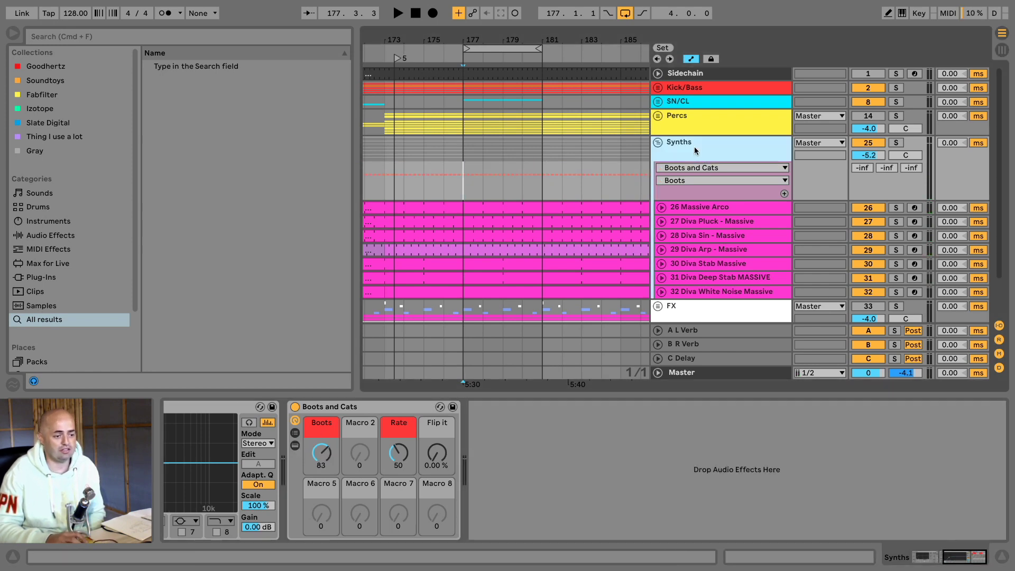
left_click(658, 142)
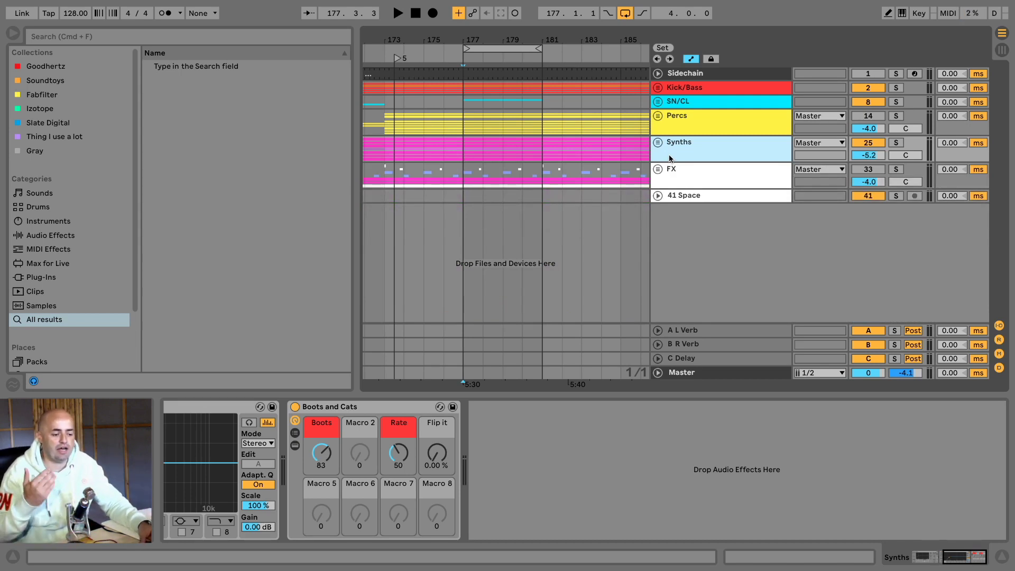
Insert a new return track and load the Reverb effect onto it
key("super+alt+t")
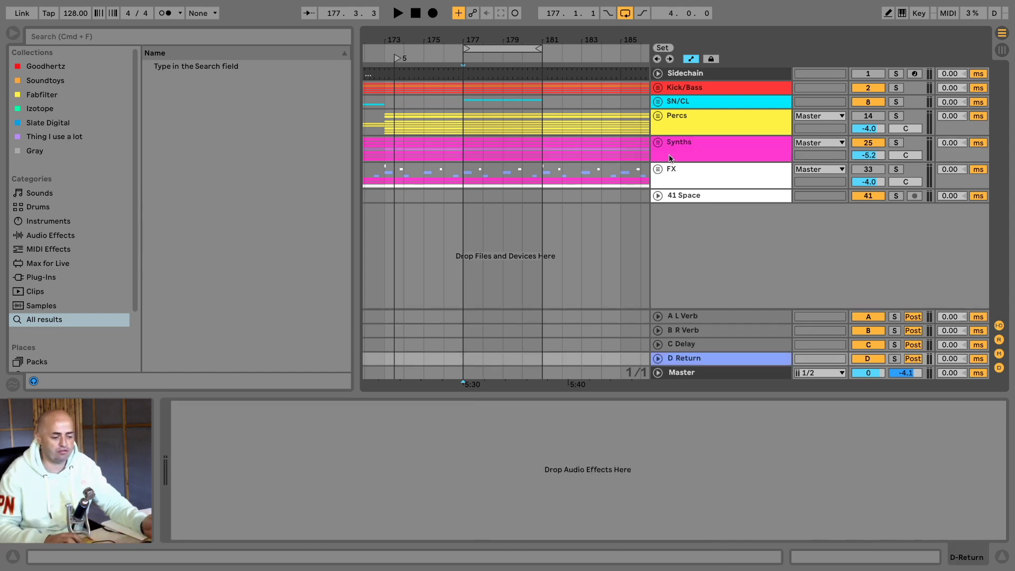
left_click(137, 35)
type("REver")
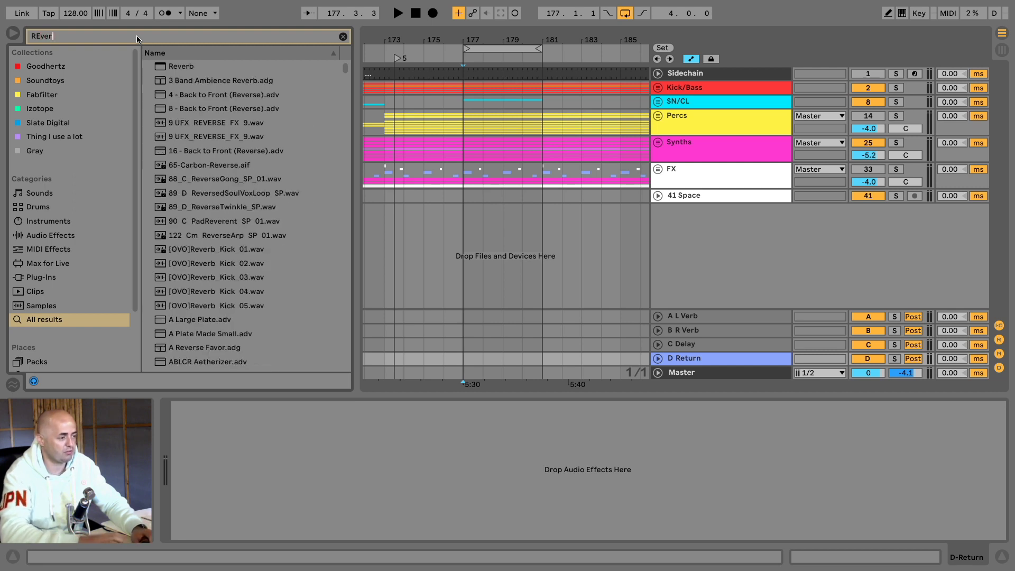
type("b")
key("Down")
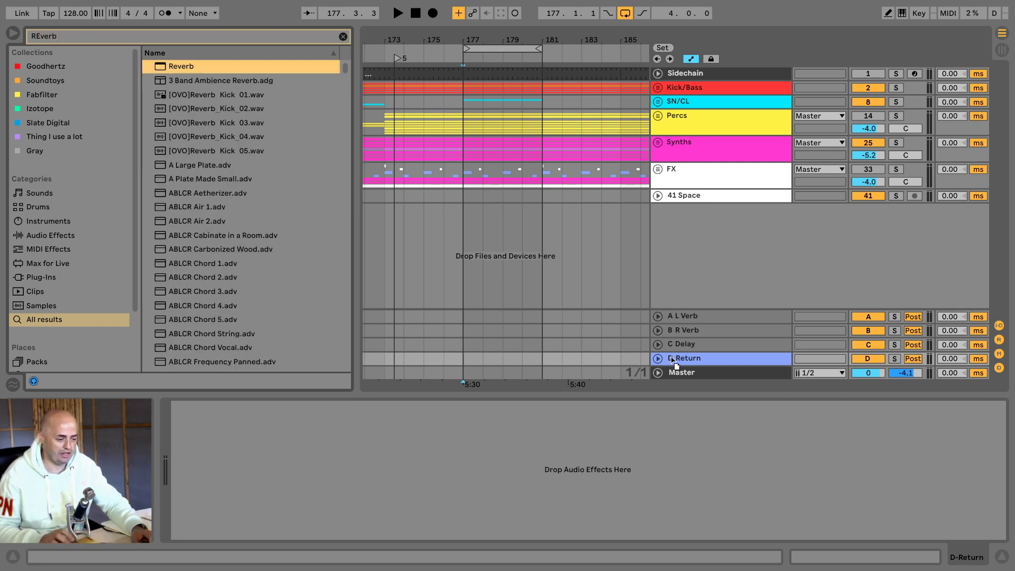
key("Return")
Set the Reverb's Dry/Wet to 100% and its Decay Time to 10.7 s
left_click_drag(517, 521, 517, 495)
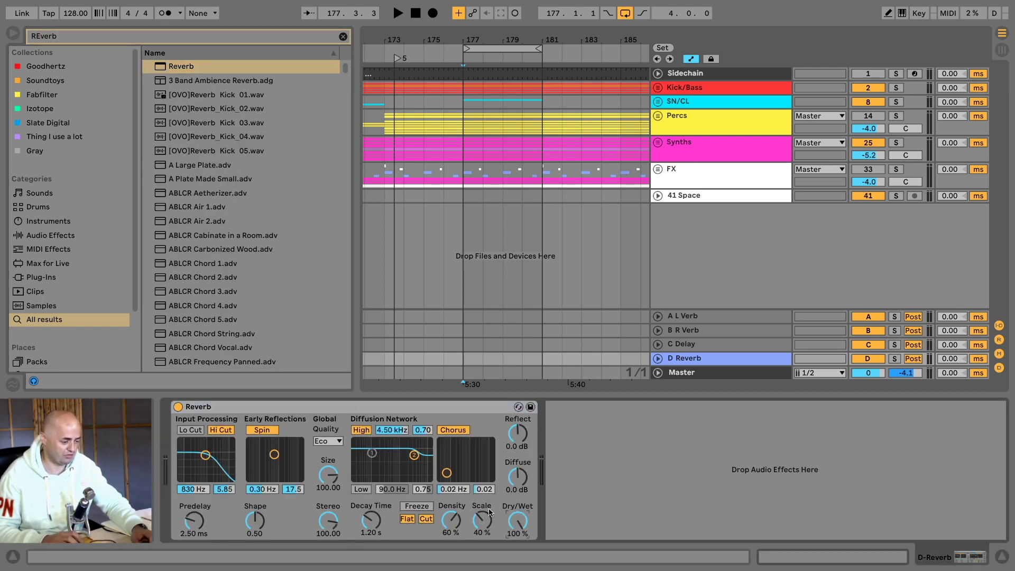
left_click_drag(362, 527, 362, 497)
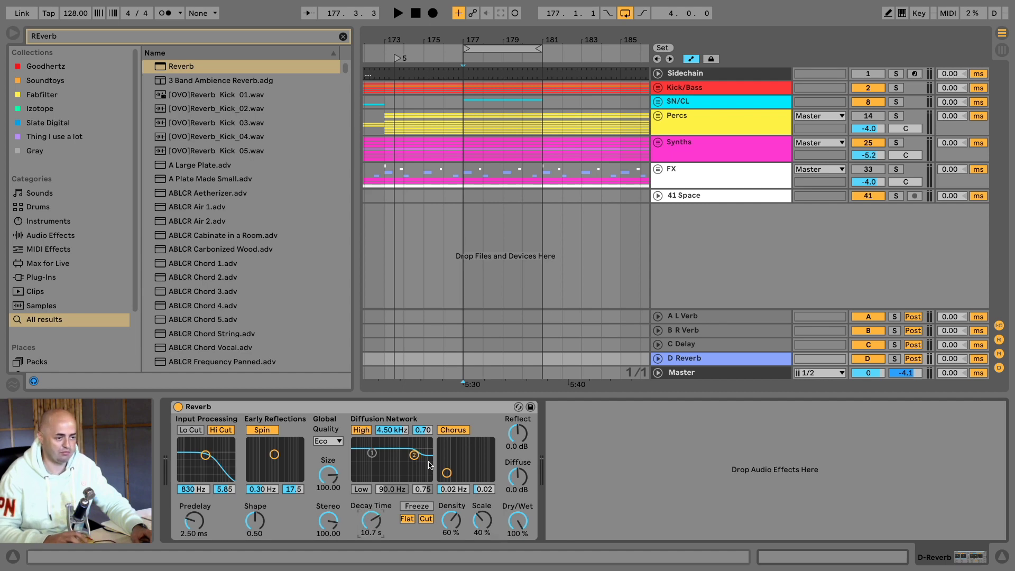
Unfold the SN/CL group and automate the Drum Rack track's D-Reverb send up to 0 dB on only the last hit before bar 181
left_click(657, 101)
left_click(689, 173)
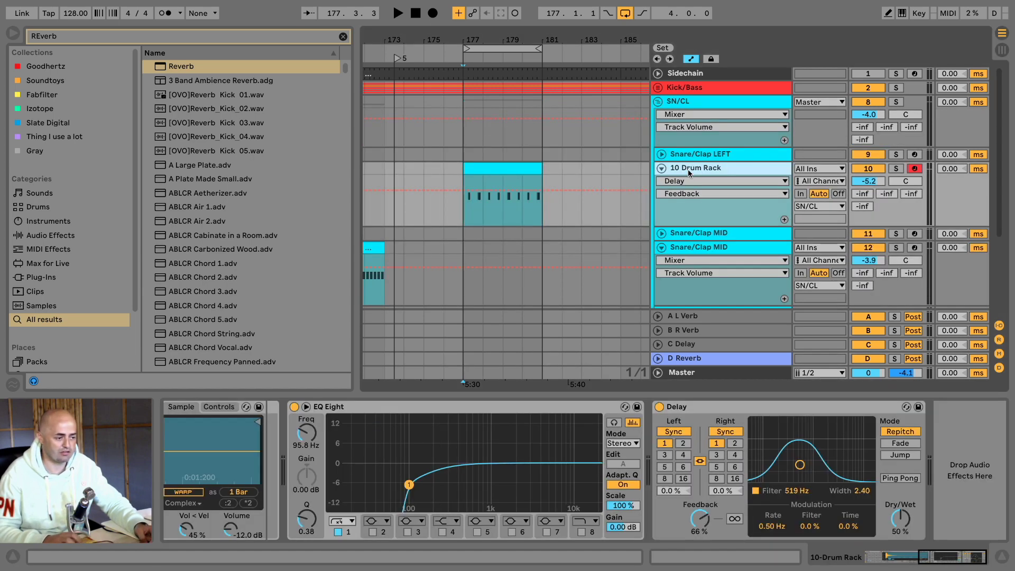
left_click_drag(527, 35, 526, 69)
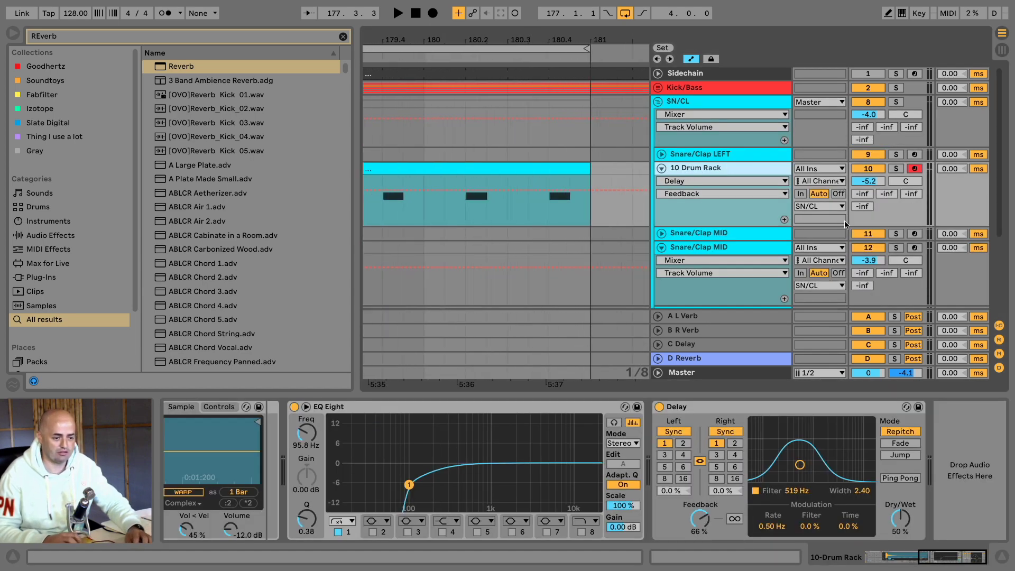
left_click(863, 206)
key("b")
left_click_drag(561, 218, 570, 149)
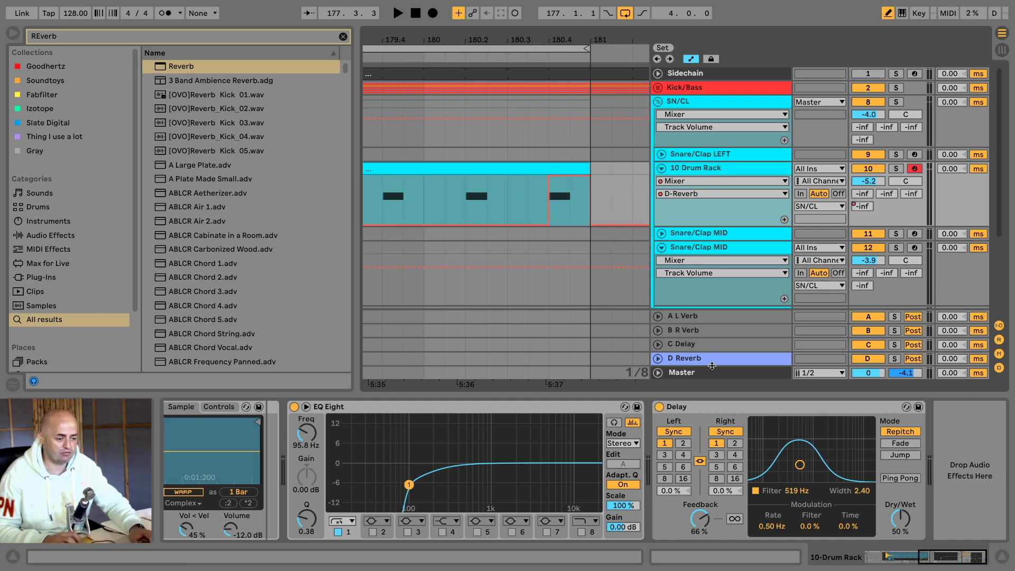
left_click(714, 361)
key("b")
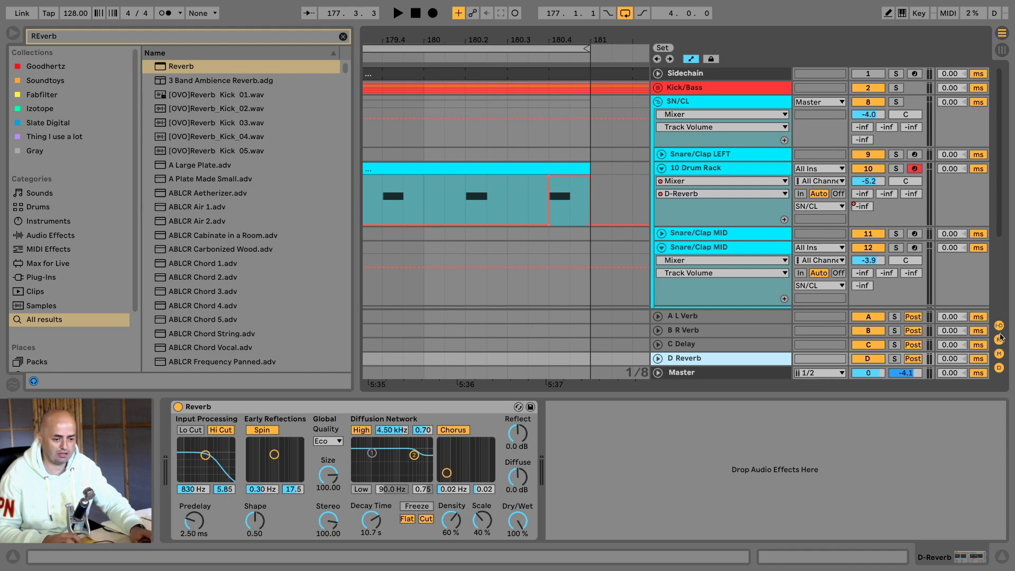
Play the snare build from bar 180.3 with the D Reverb return soloed, and again with the solo off
left_click(894, 359)
key("space")
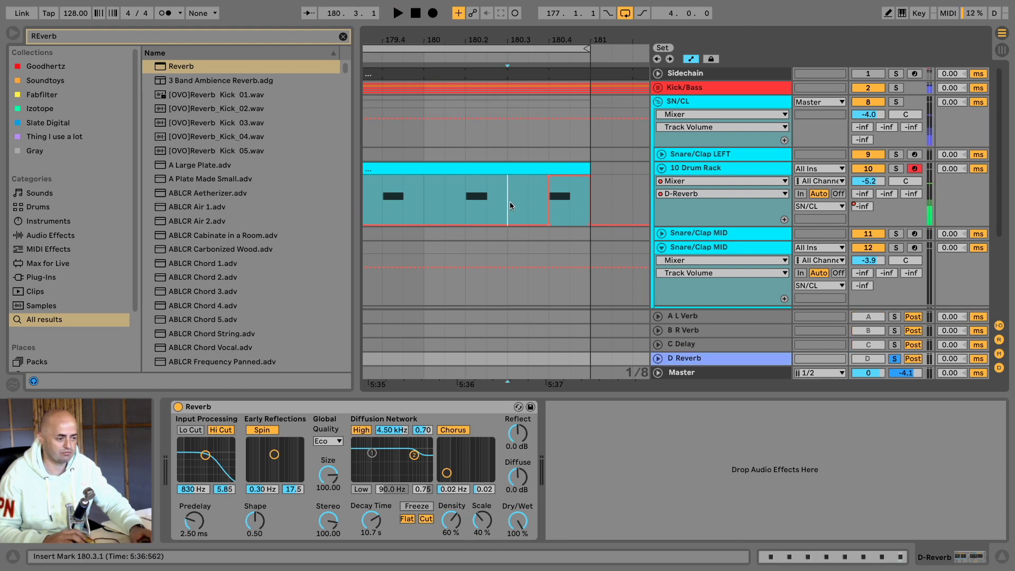
left_click(510, 201)
left_click(714, 363)
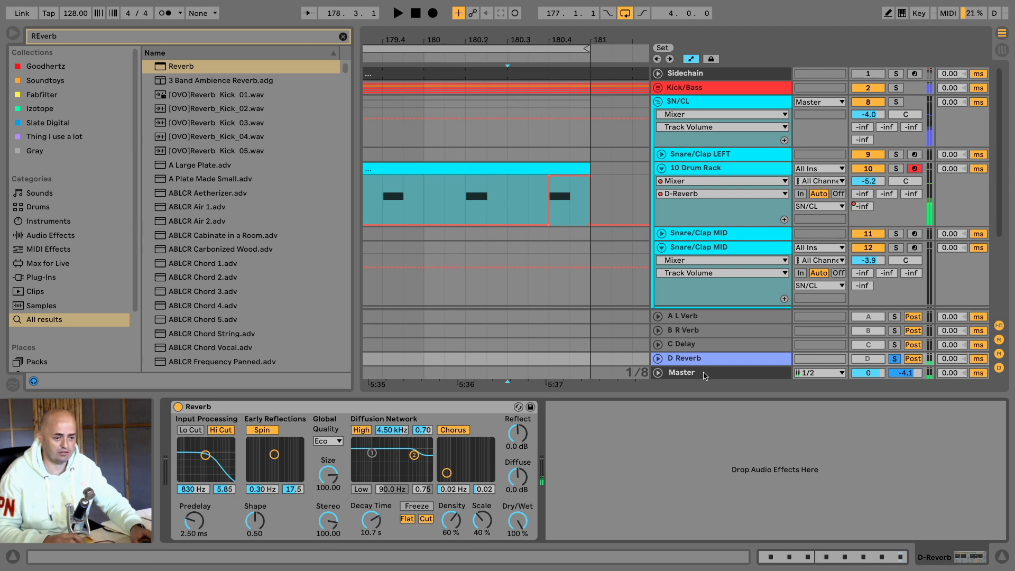
left_click(893, 359)
key("space")
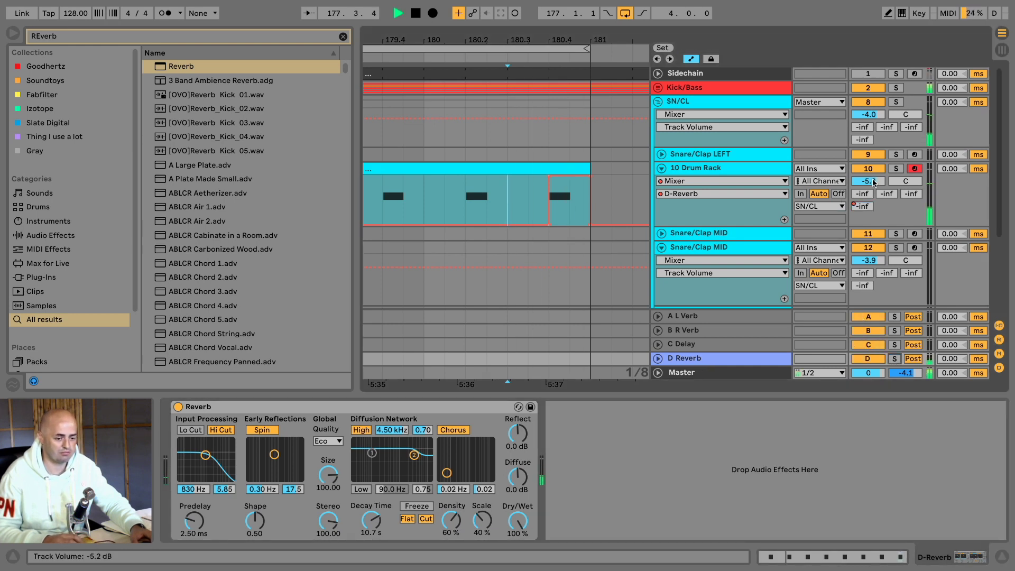
Unfold the D Reverb return, raise its track volume to 6.0 dB and play it back
key("space")
left_click(658, 359)
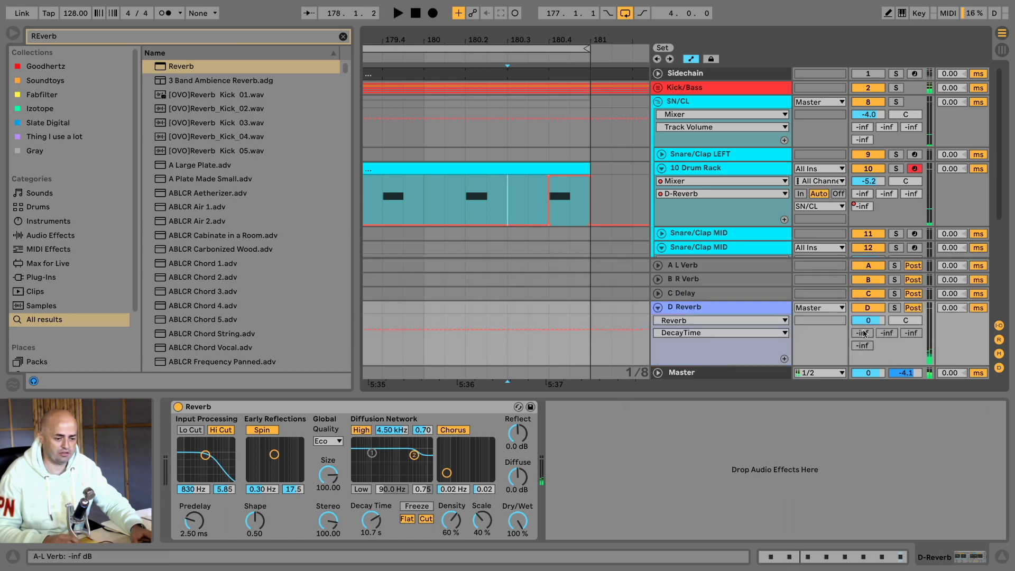
key("space")
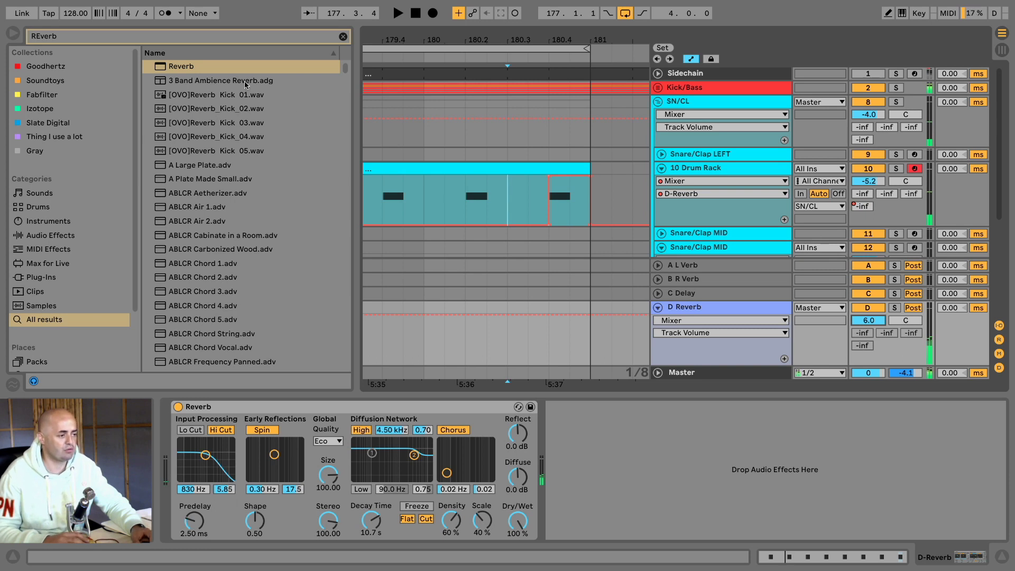
Clear the browser search and load Boots and Cats.adg from the Thing I use a lot collection after the Reverb
left_click(241, 41)
key("BackSpace")
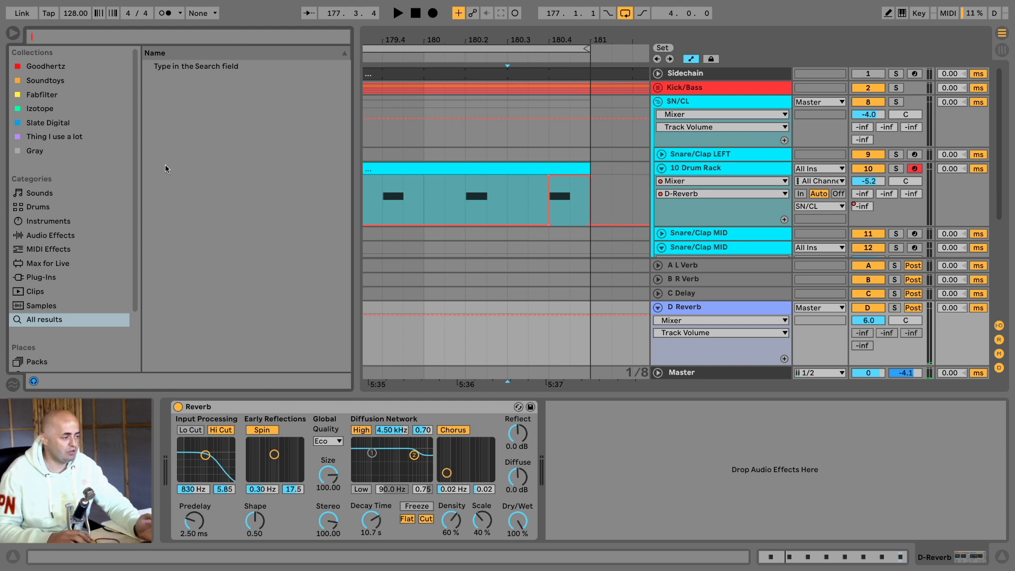
left_click(77, 136)
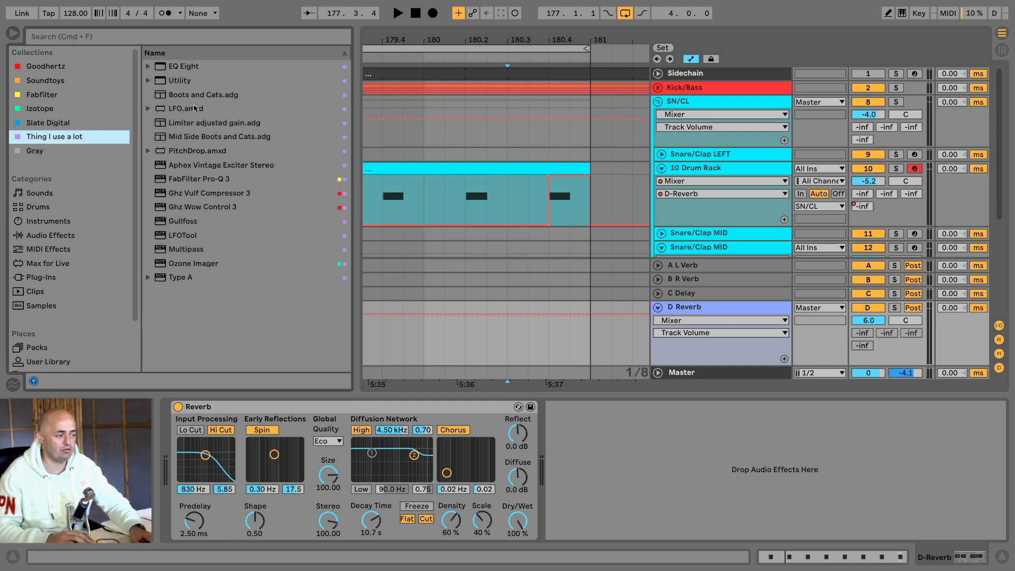
left_click_drag(196, 95, 583, 446)
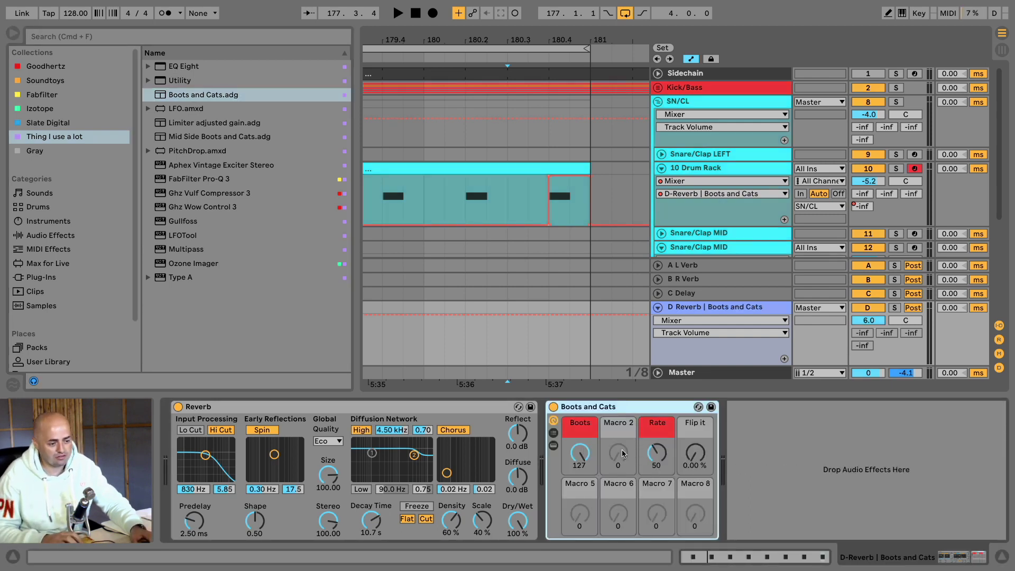
Solo the D Reverb return and play the last snare hit through the Boots and Cats rack
left_click(894, 308)
key("space")
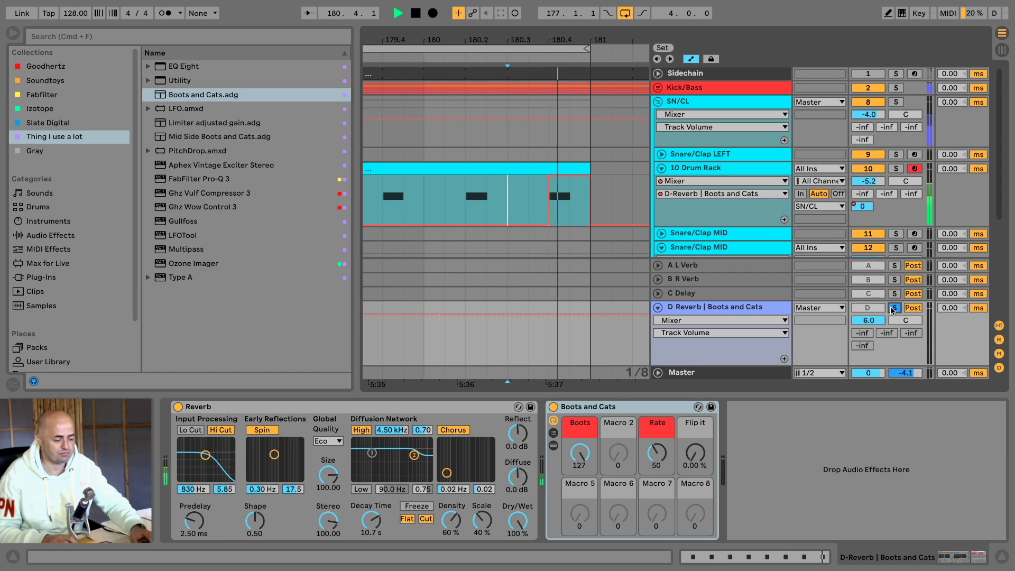
key("space")
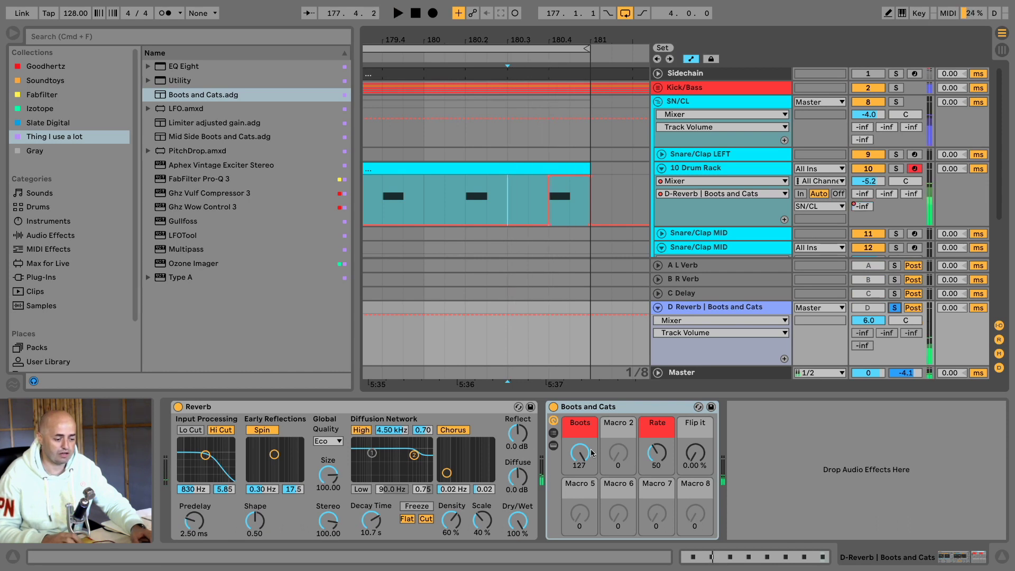
Set the Boots and Cats Rate macro on the reverb return to 19 and listen to the faster pulse
key("space")
left_click_drag(654, 455, 654, 472)
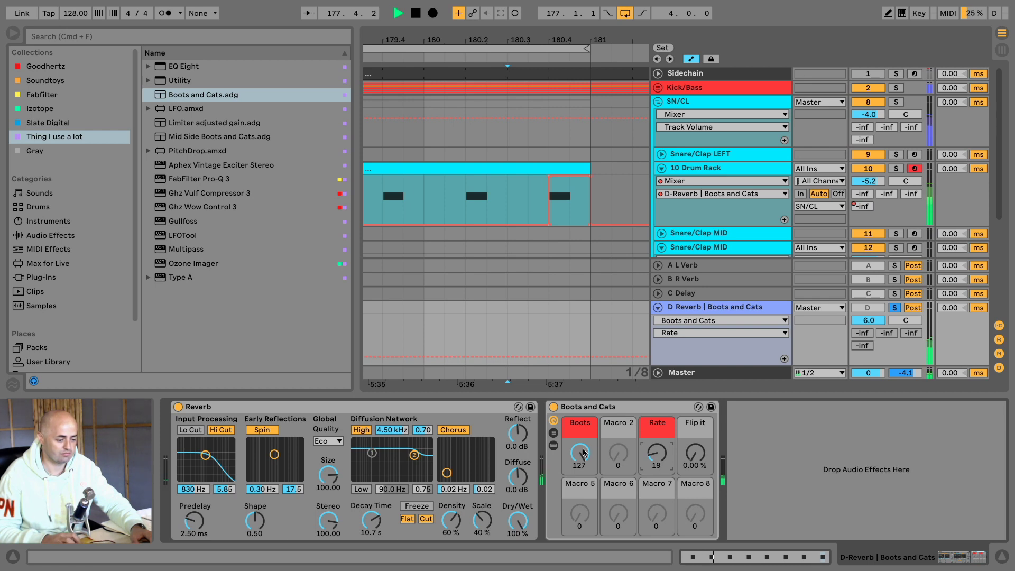
key("space")
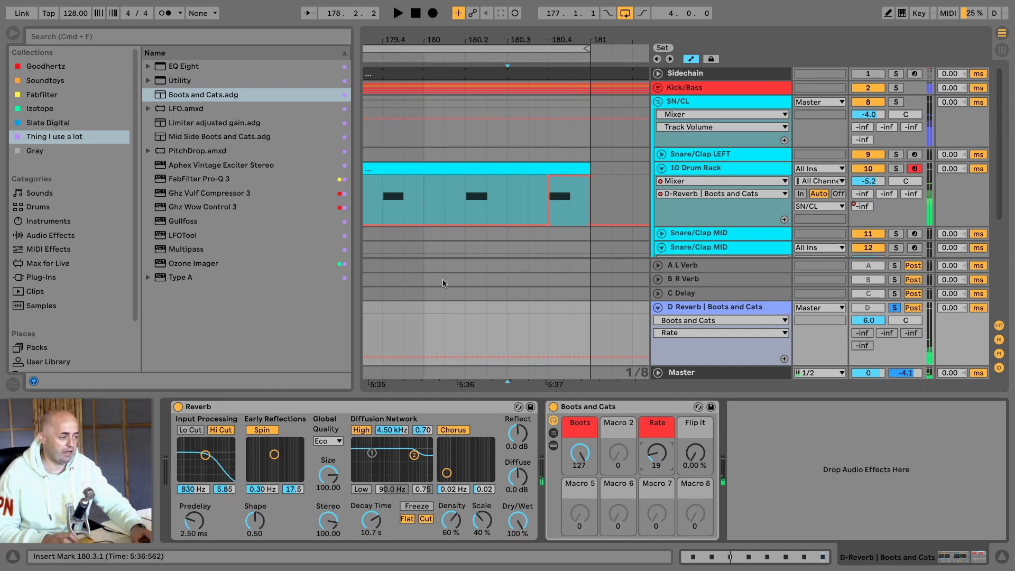
Show the devices inside the Boots and Cats rack and open the Shaper's list of parameter mappings
left_click(189, 37)
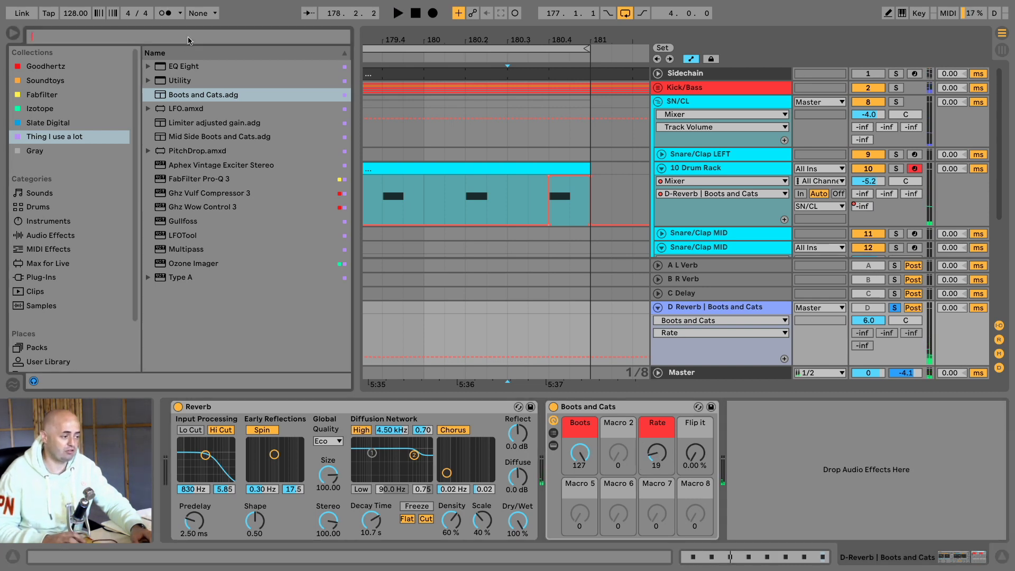
left_click(554, 447)
left_click(955, 562)
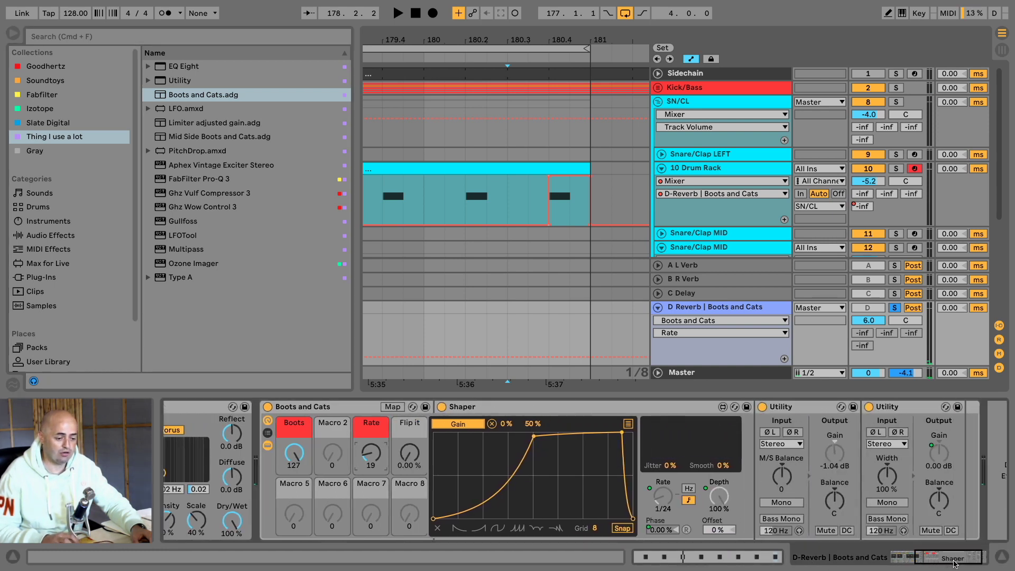
left_click_drag(955, 564, 960, 564)
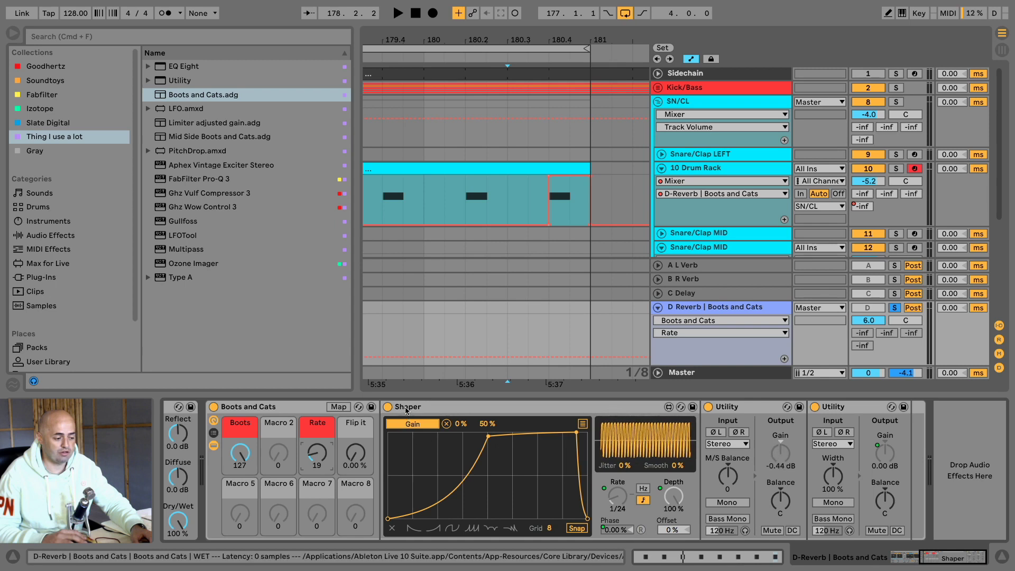
left_click(582, 424)
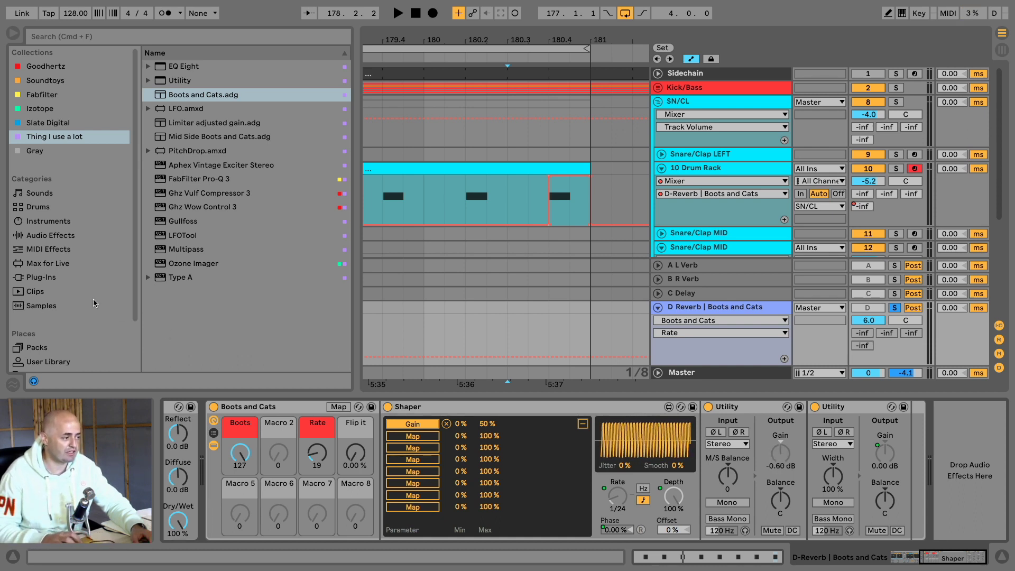
Find Frequency Shifter among the audio effects and load it after the second Utility
left_click(44, 36)
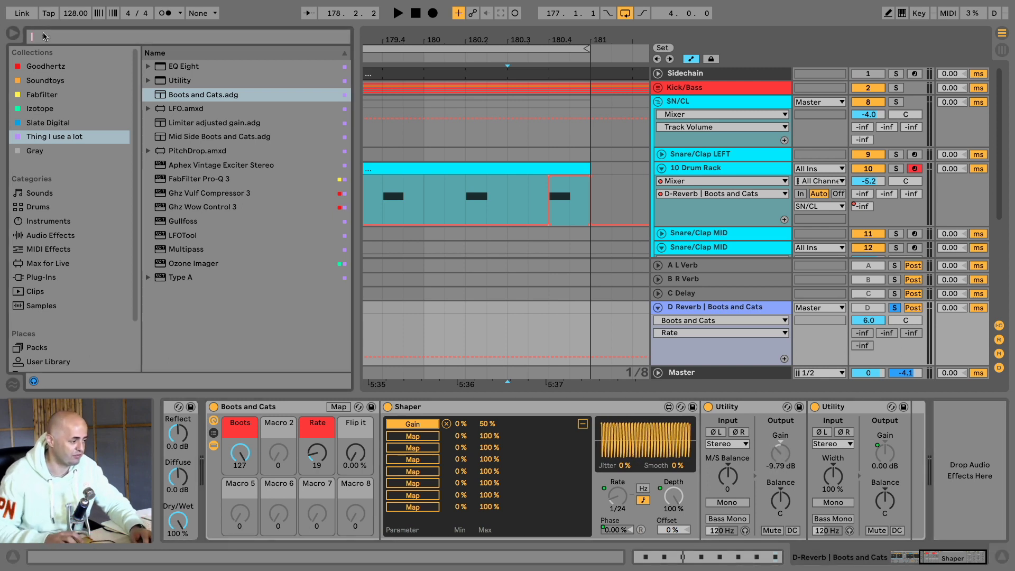
left_click(45, 240)
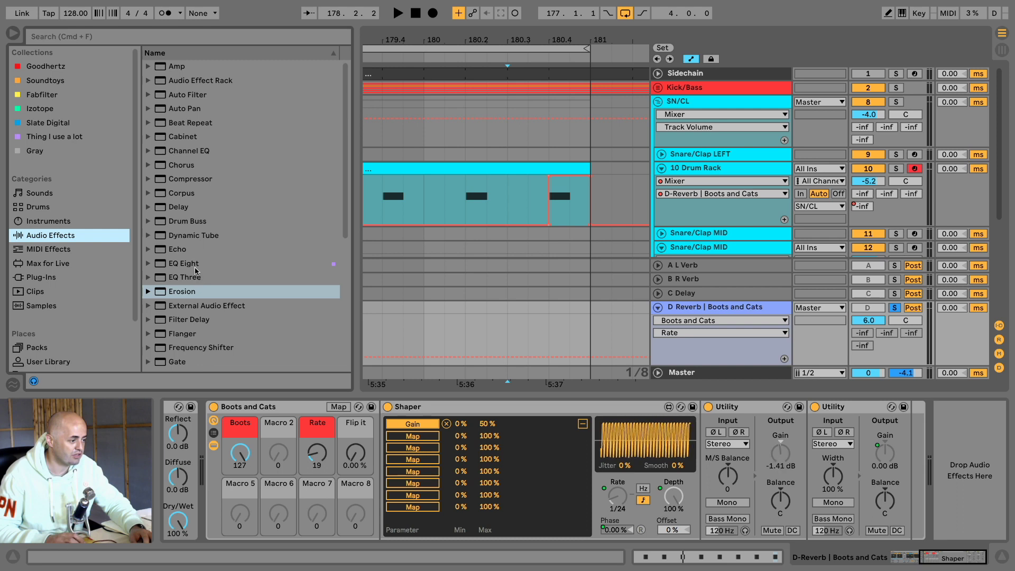
scroll(196, 290, "down", 3)
left_click(182, 312)
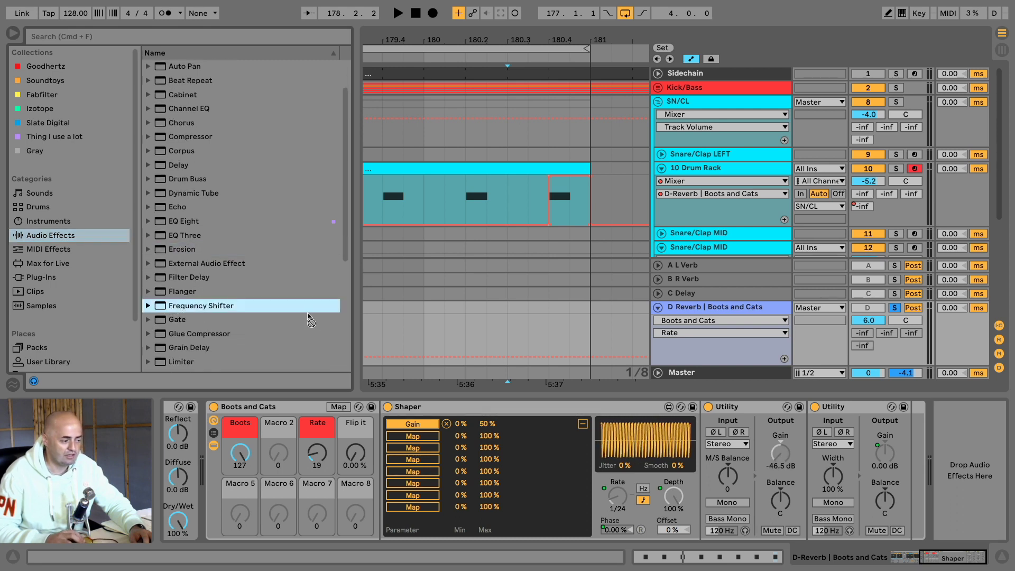
mouse_move(674, 381)
left_mouse_down()
mouse_move(923, 455)
mouse_move(904, 439)
left_mouse_up()
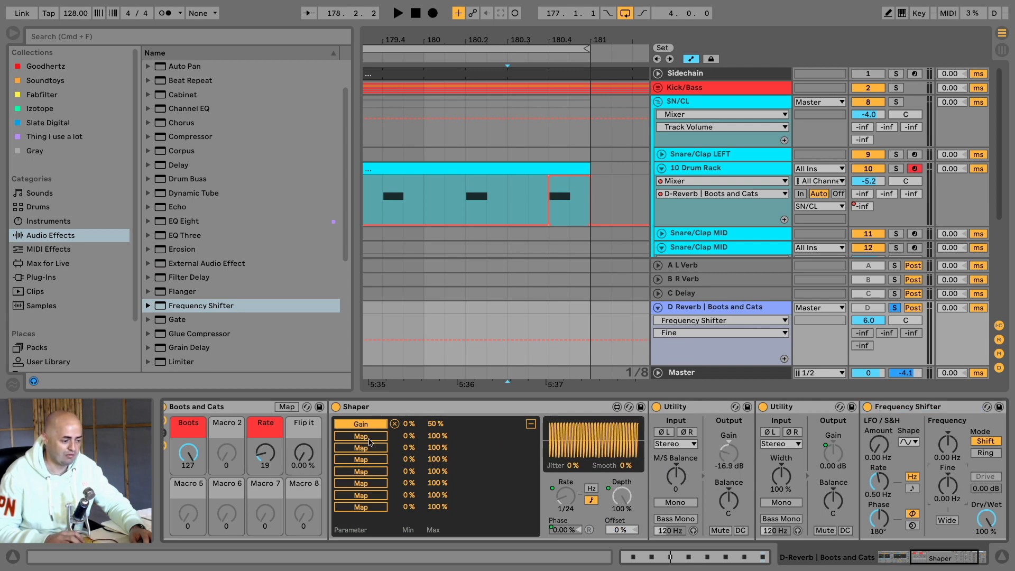
Map the Shaper's second slot to the Frequency Shifter's Fine frequency and play the reverb tail
left_click(370, 442)
left_click(948, 485)
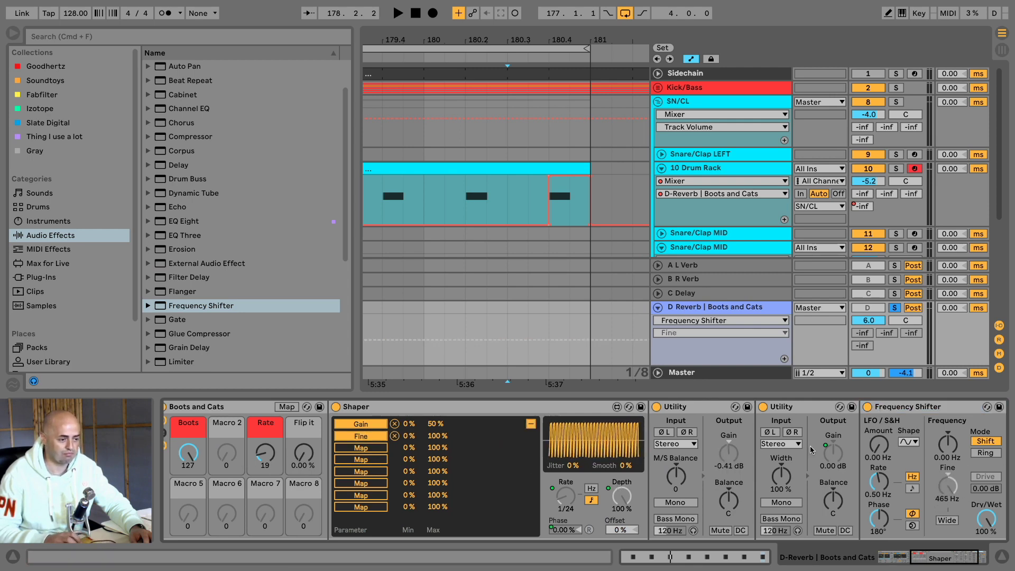
key("space")
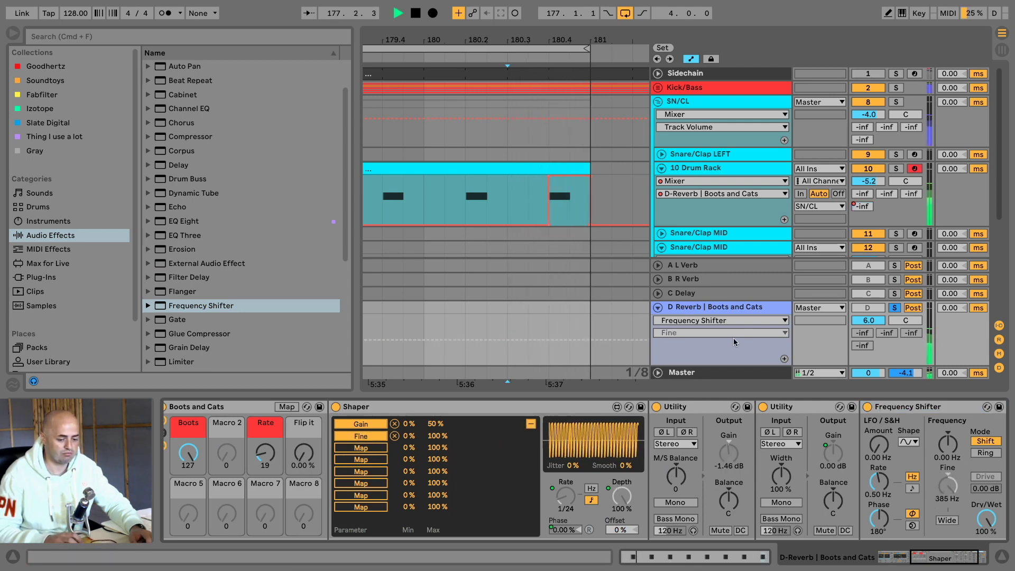
key("space")
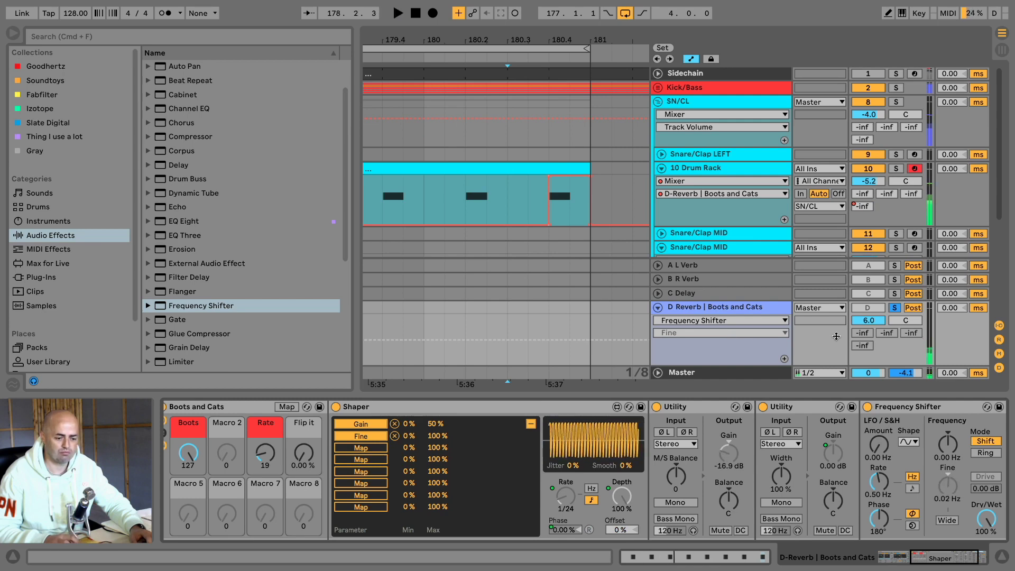
Compare the reverb tail with the Frequency Shifter bypassed and re-enabled during playback
left_click(867, 406)
key("space")
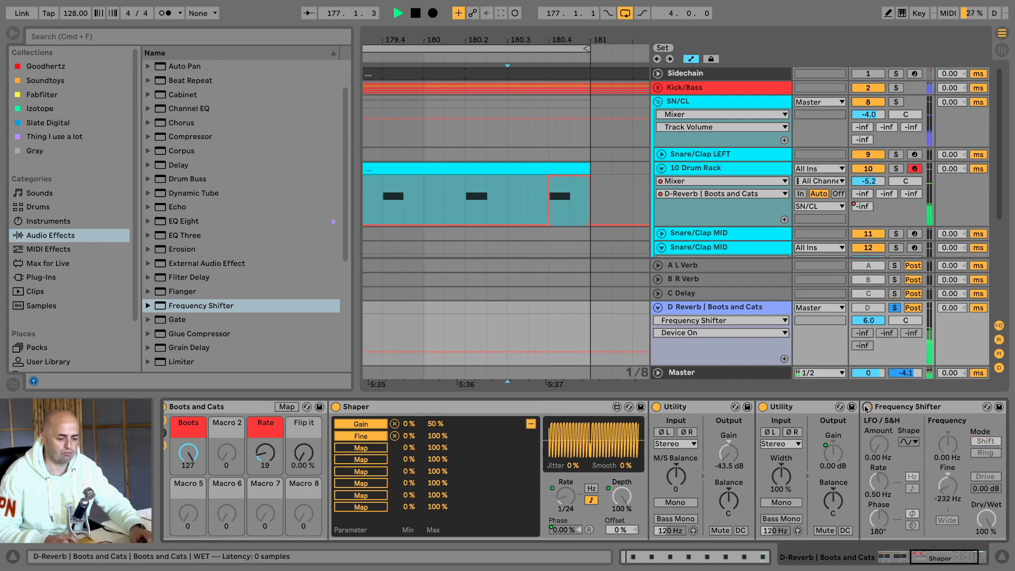
left_click(867, 406)
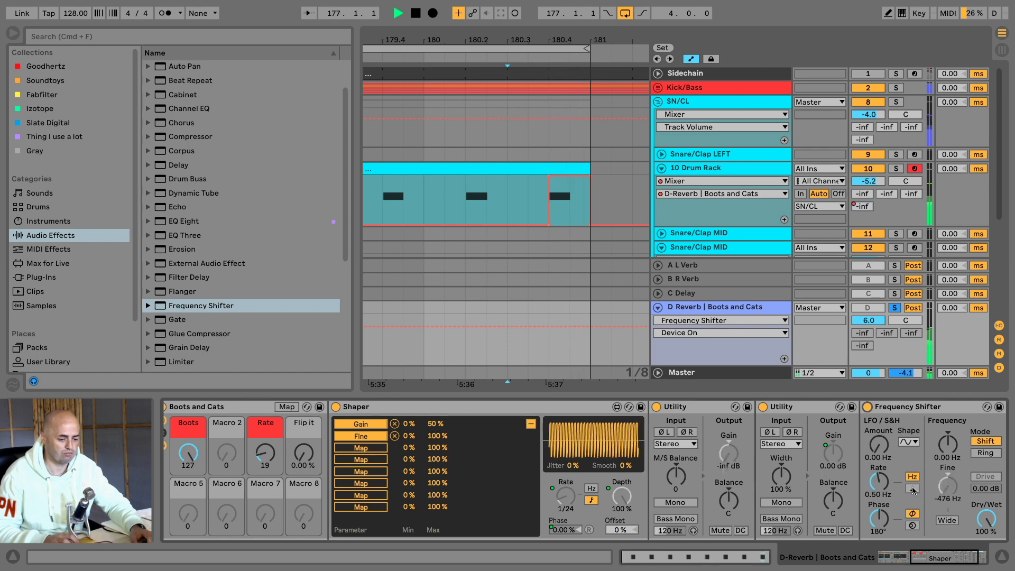
key("space")
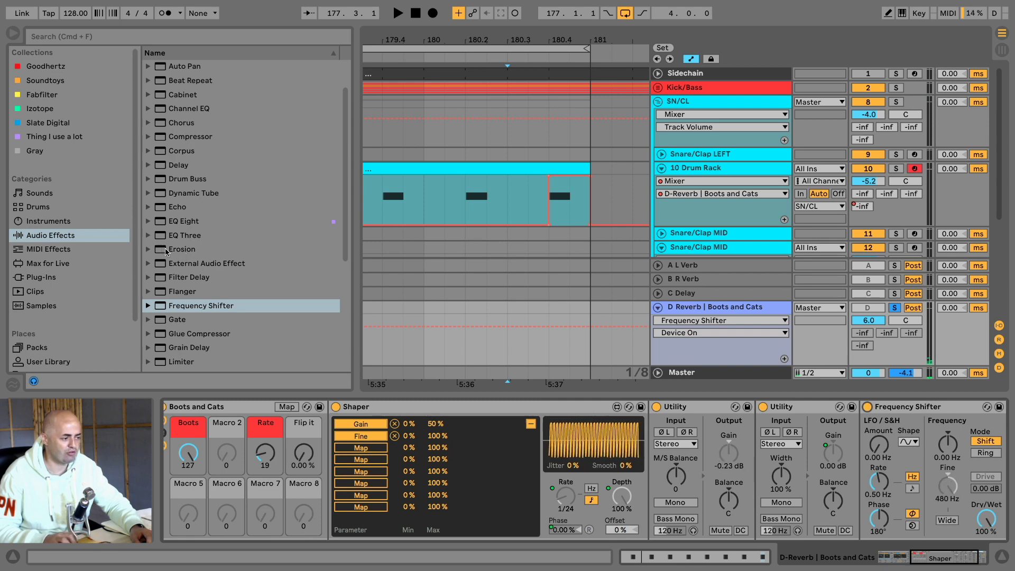
Load Erosion after the Frequency Shifter and set its frequency to 2.51 kHz with an amount of 0.27
left_click(167, 250)
scroll(846, 465, "right", 2)
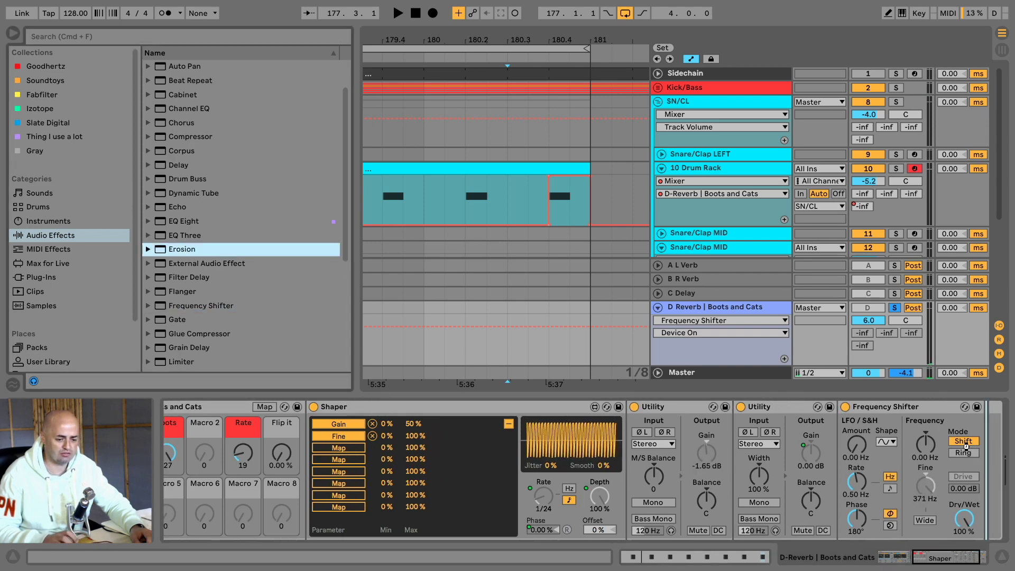
key("Return")
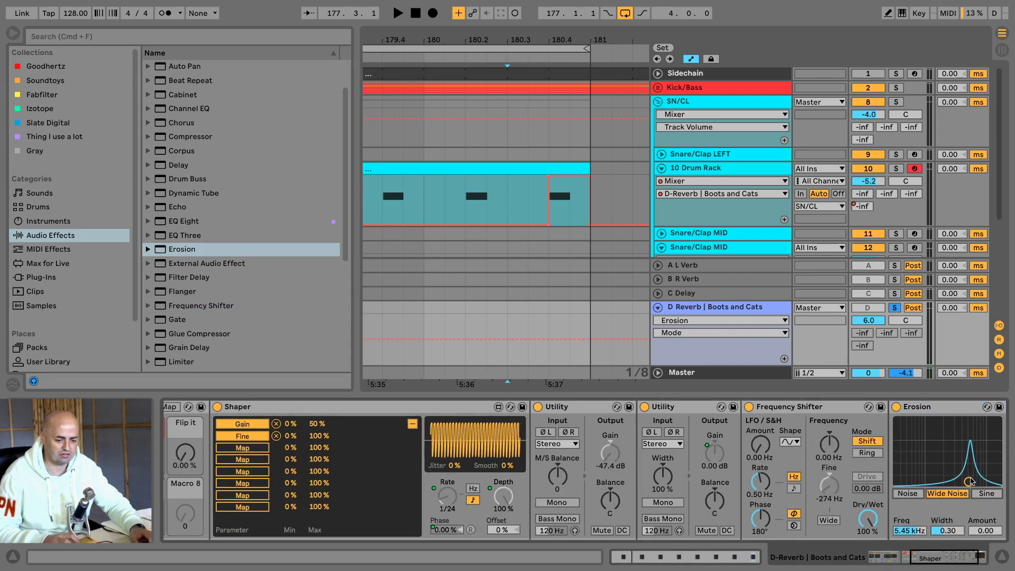
left_click_drag(971, 481, 950, 479)
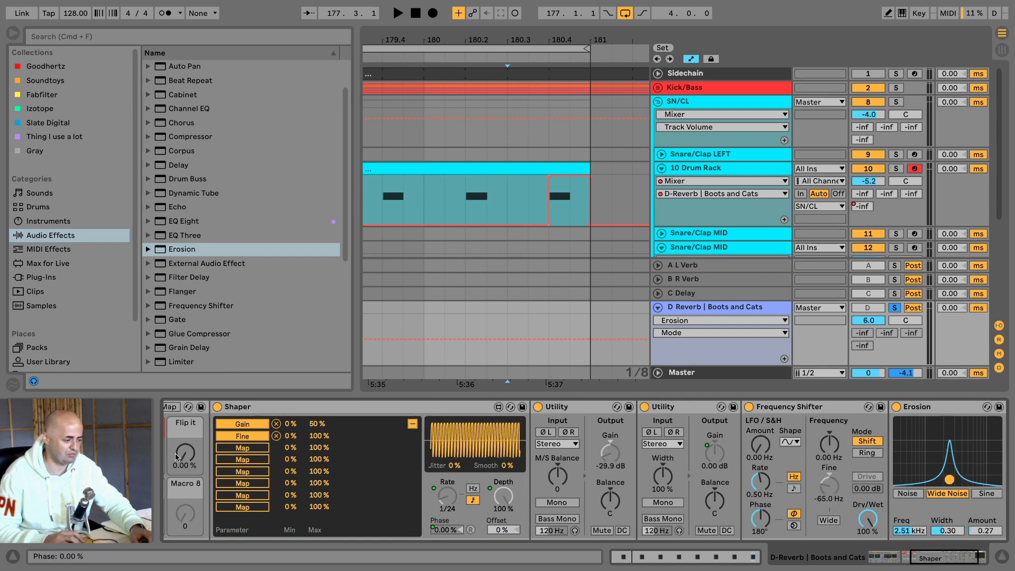
Map the Shaper's third slot to Erosion's Amount and play the result
left_click(242, 448)
left_click(985, 531)
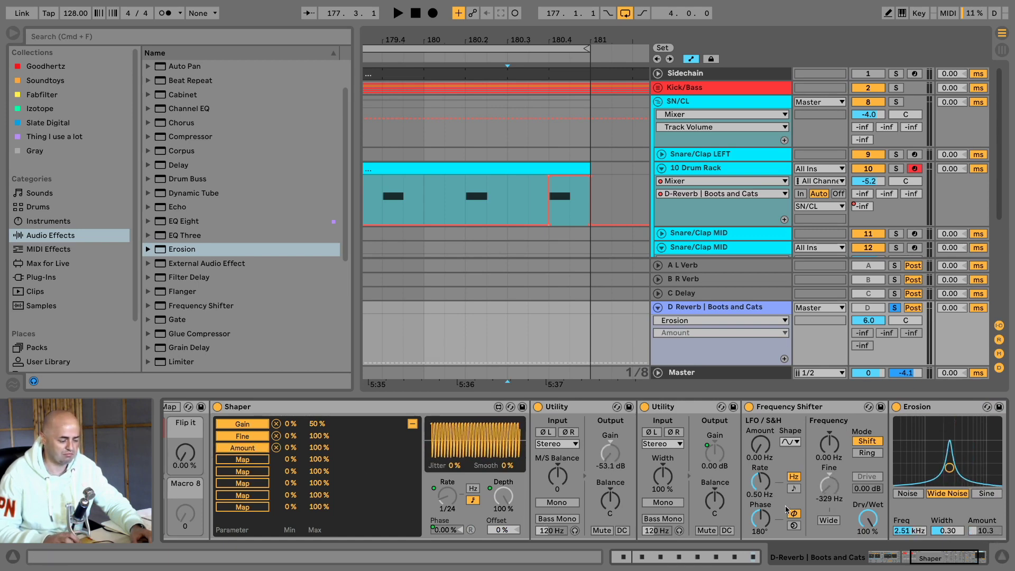
key("space")
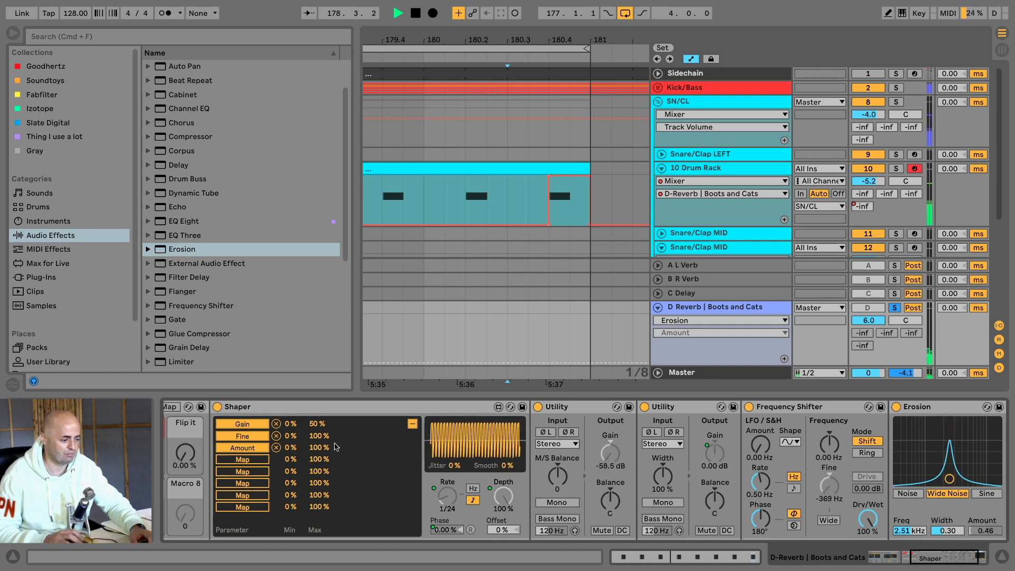
Set the Boots and Cats rack's Rate macro to 35 for a 1/8 pulse and audition it during playback
key("space")
scroll(779, 518, "left", 5)
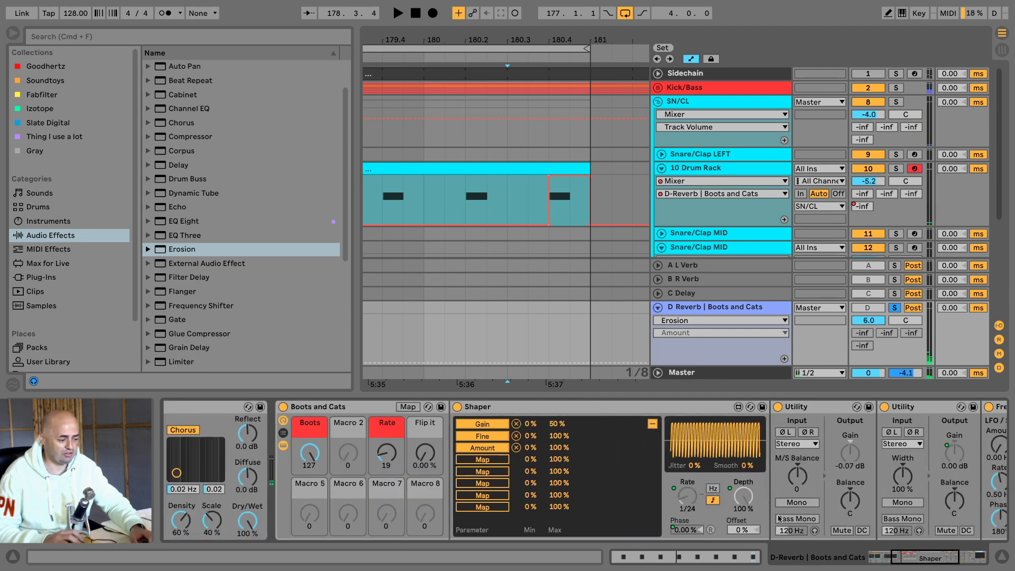
left_click(385, 455)
key("space")
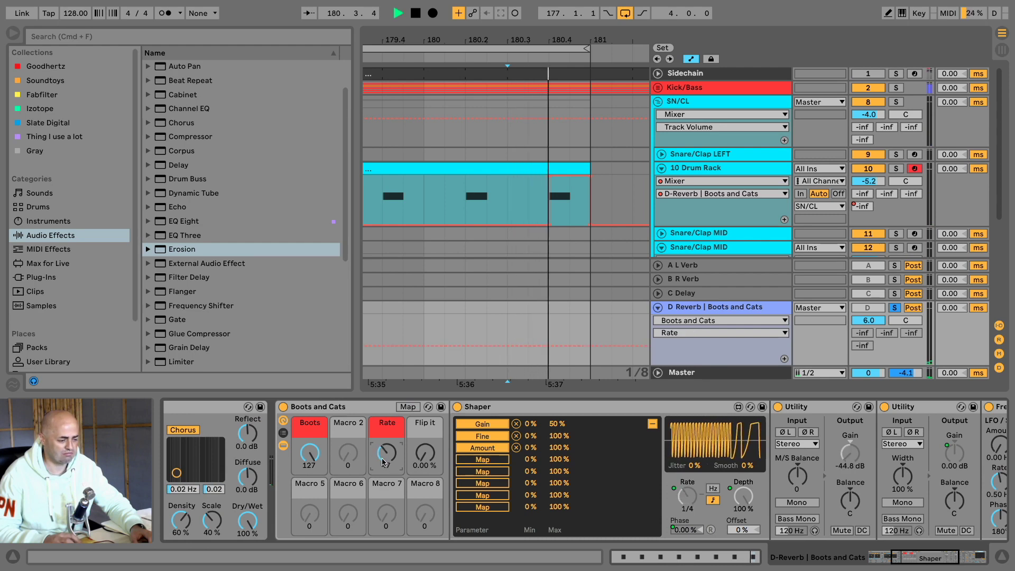
left_click_drag(385, 463, 384, 479)
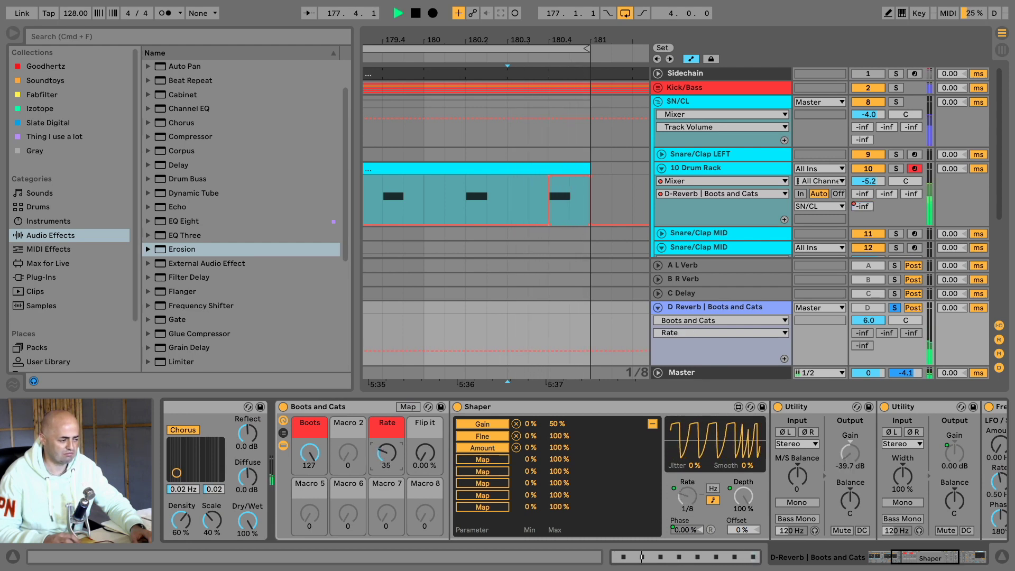
key("space")
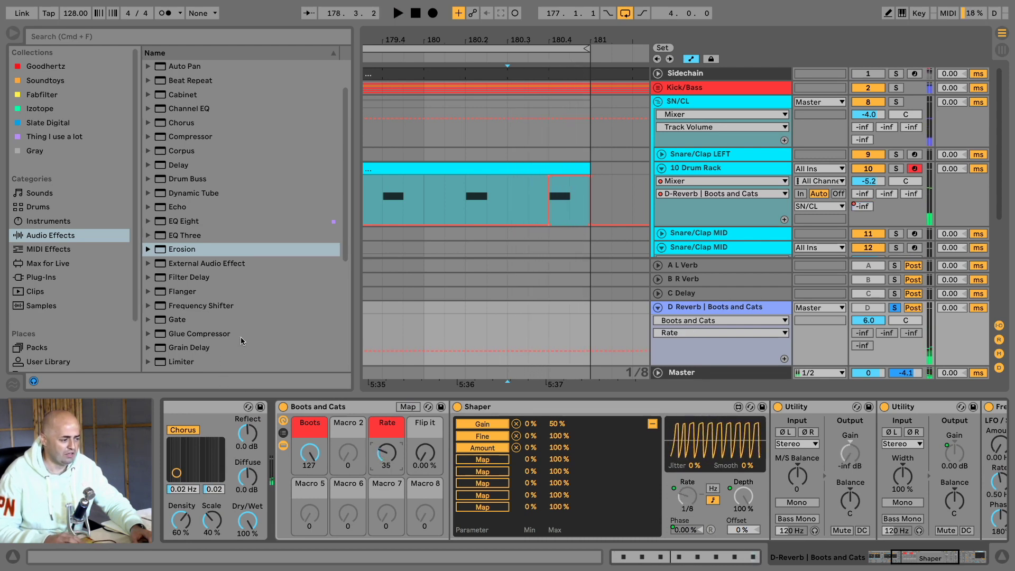
Place a copy of the Reverb after the Boots and Cats rack and lower its Dry/Wet to 21 % during playback
scroll(244, 338, "down", 4)
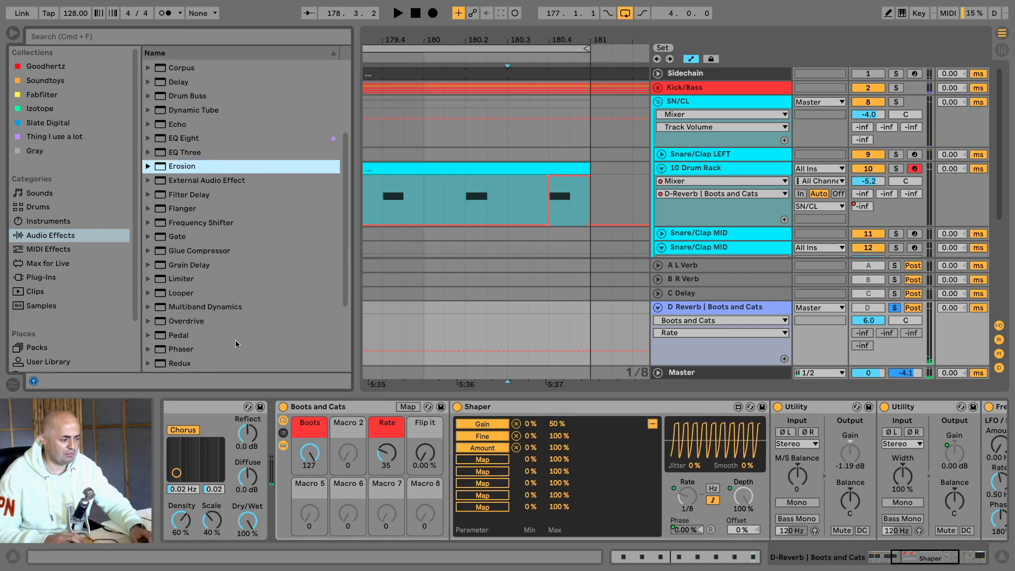
key("Return")
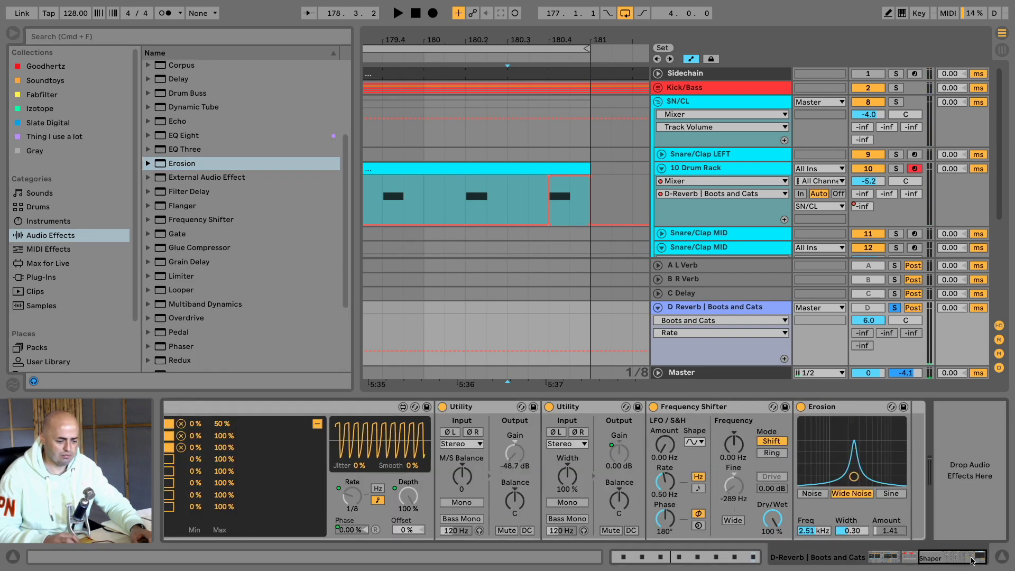
left_click_drag(972, 560, 935, 560)
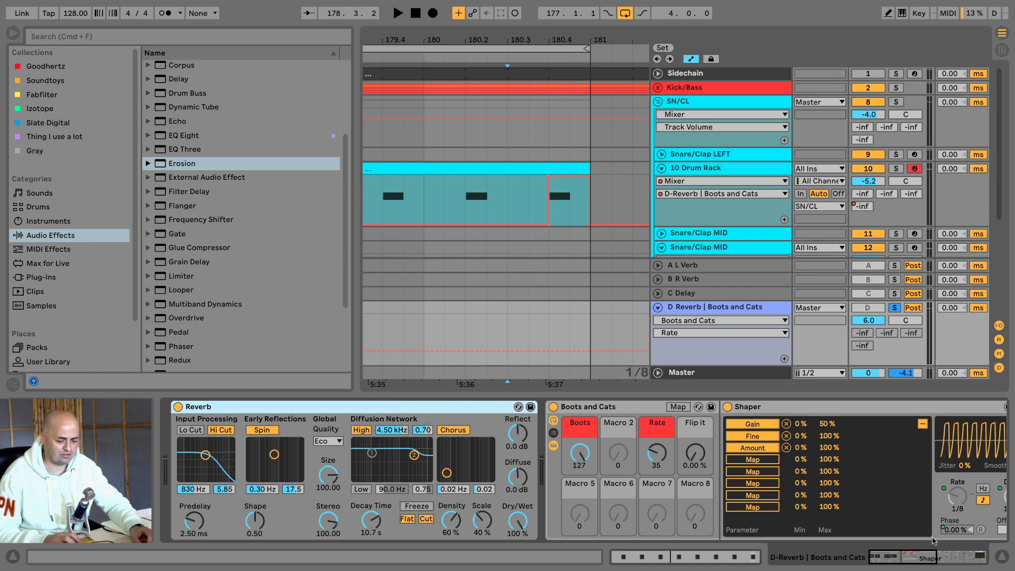
scroll(951, 476, "right", 5)
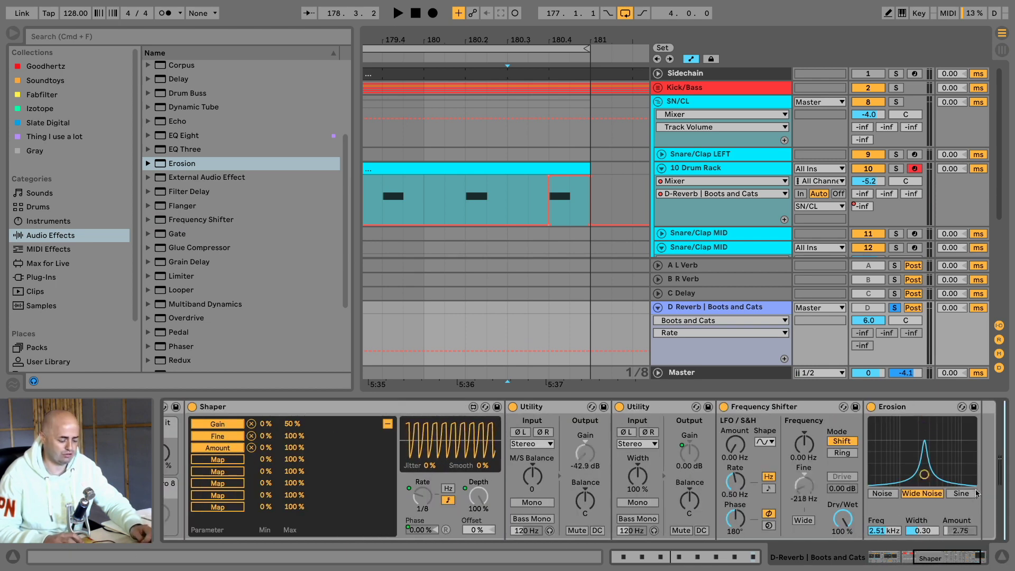
scroll(977, 493, "right", 5)
left_click(980, 523)
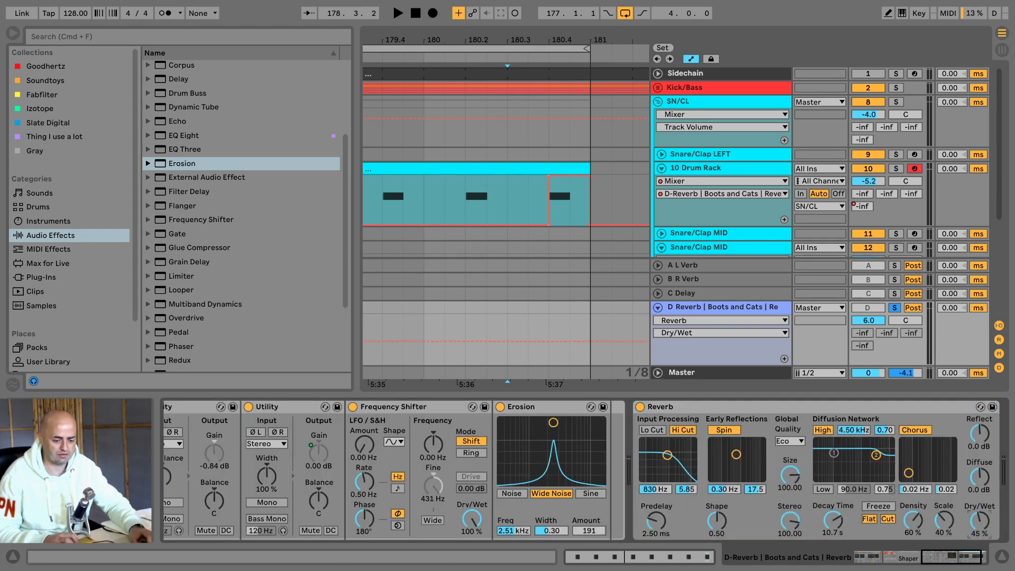
key("space")
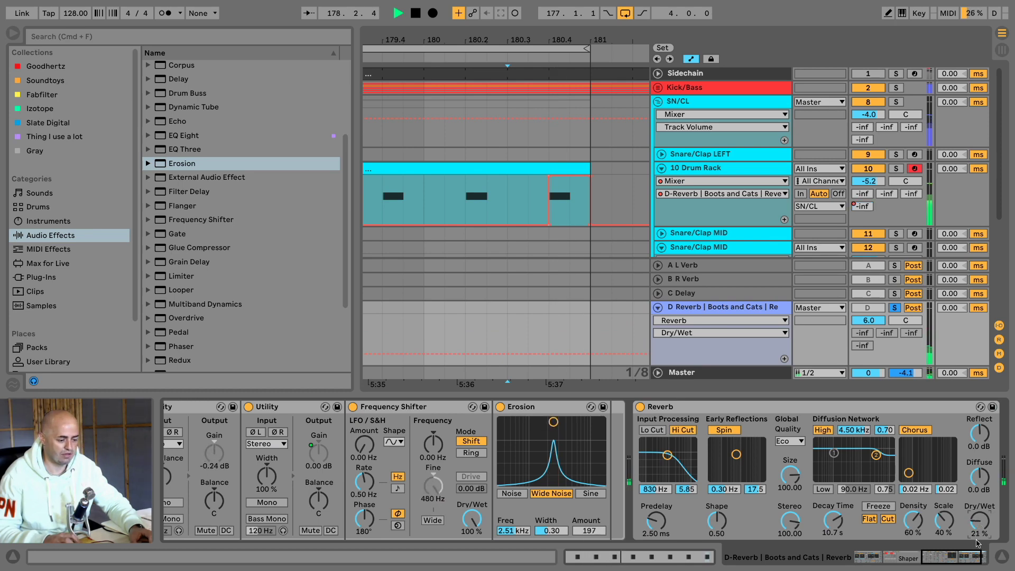
key("space")
Limit the Shaper's Erosion Amount mapping to a 25 % minimum and 66 % maximum while playing the loop
left_click_drag(967, 559, 934, 564)
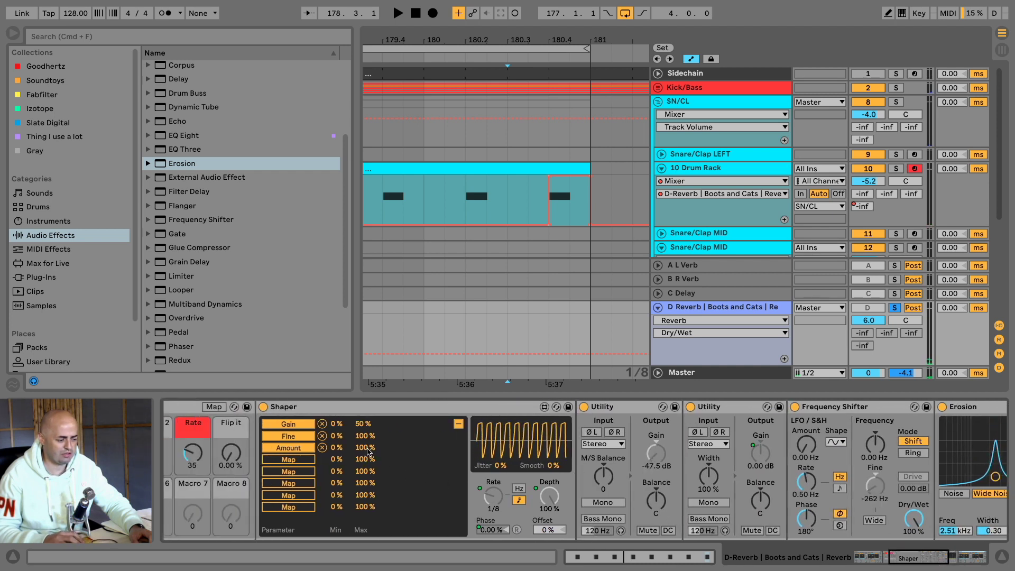
key("space")
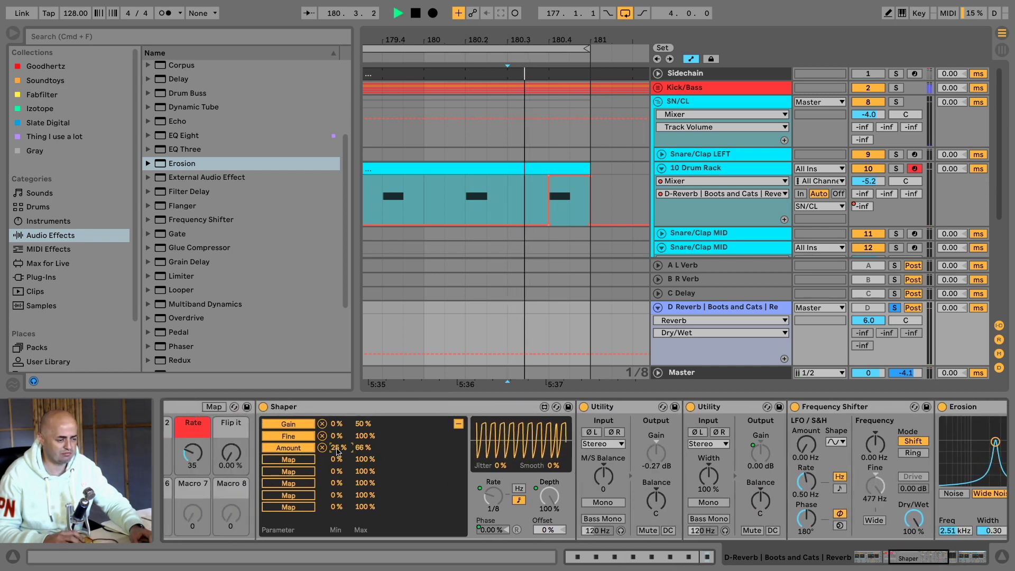
left_click_drag(337, 447, 338, 451)
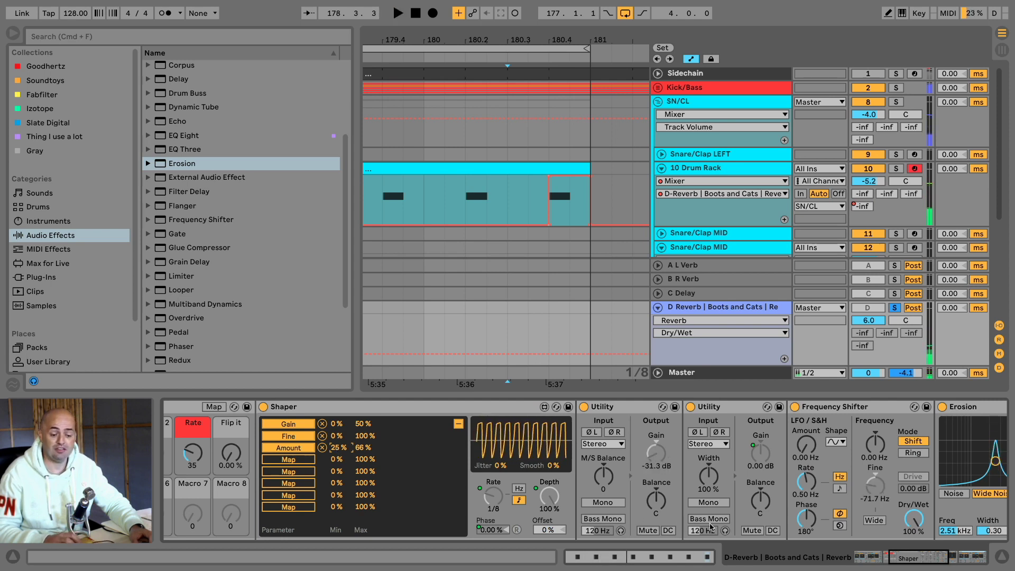
key("space")
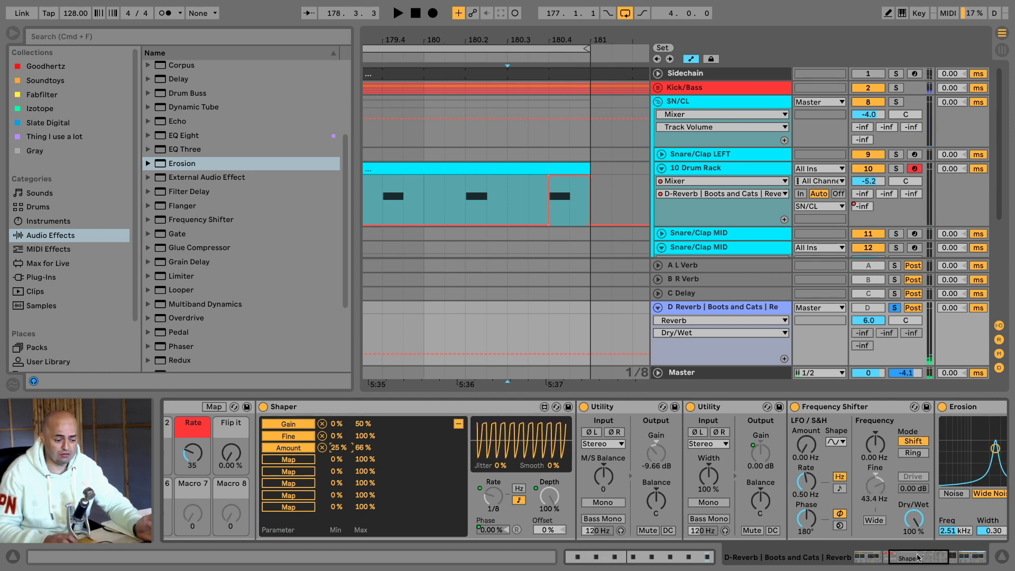
Try mapping the Shaper's fourth slot to the second Utility's Balance and play the result
left_click(761, 503)
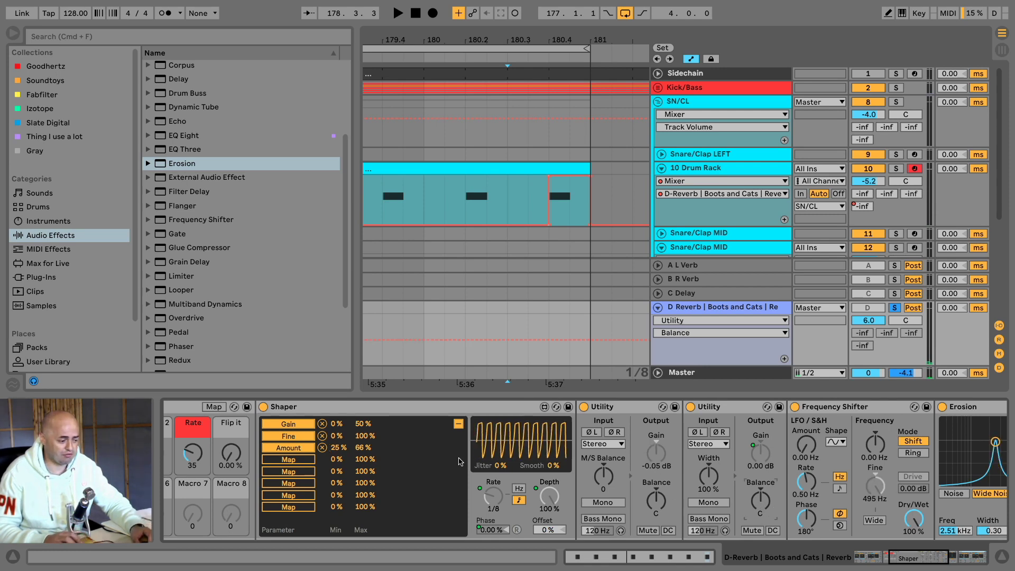
left_click(278, 463)
left_click(759, 501)
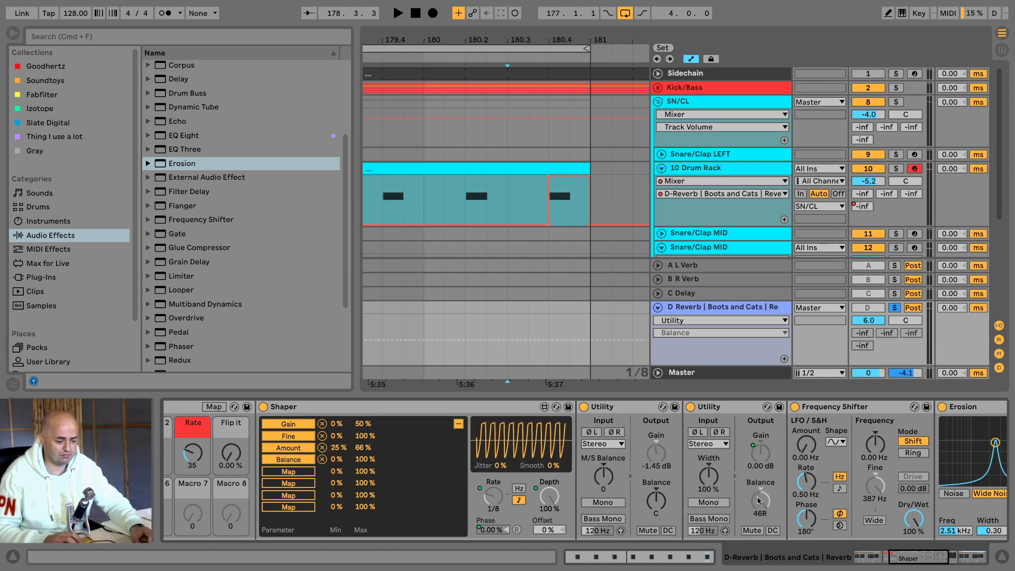
key("space")
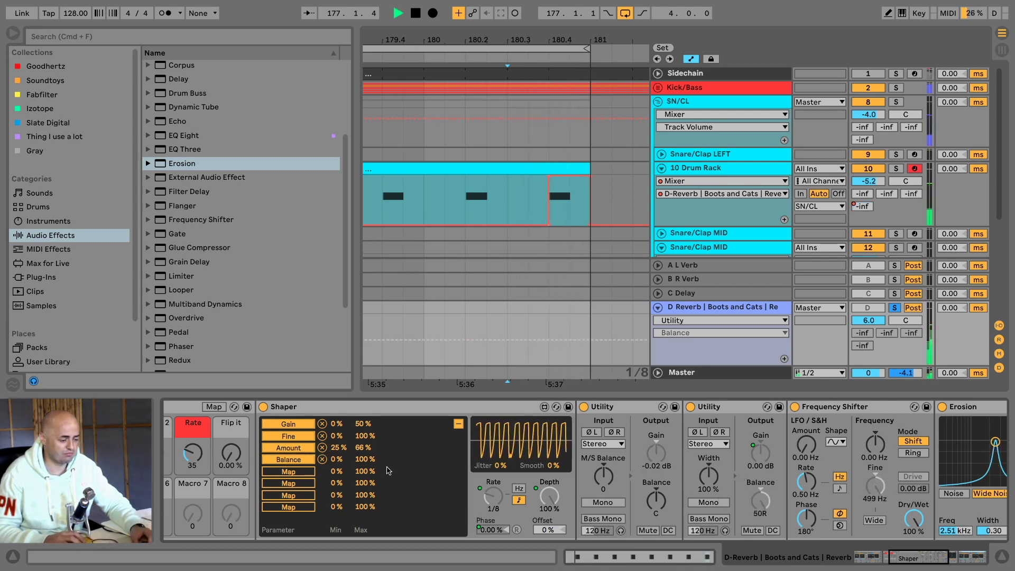
Try a Balance modulation range of 23 % to 57 % during playback, and remove the Balance mapping from the Shaper
key("space")
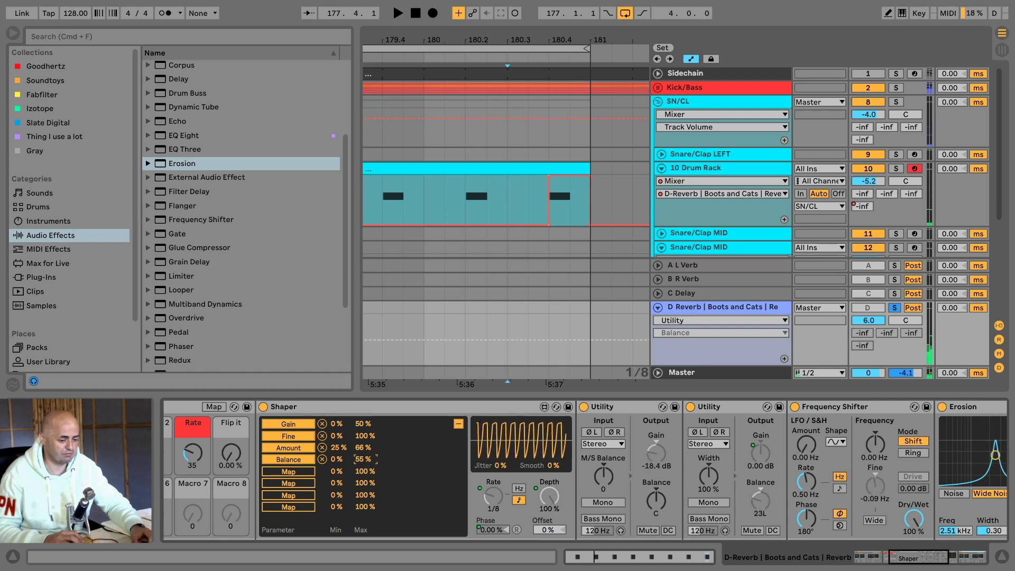
key("space")
left_click_drag(365, 459, 341, 462)
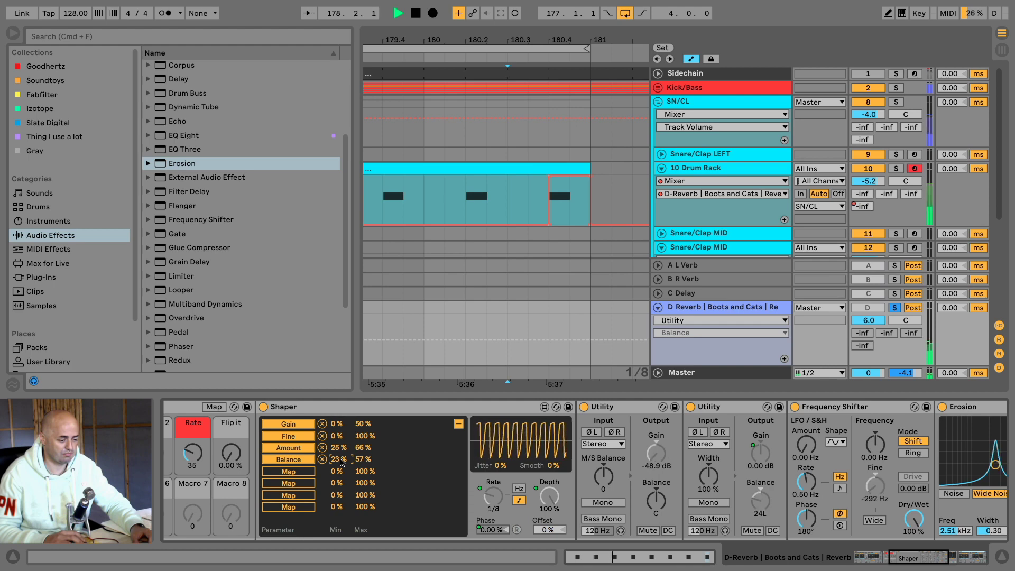
key("space")
left_click(322, 459)
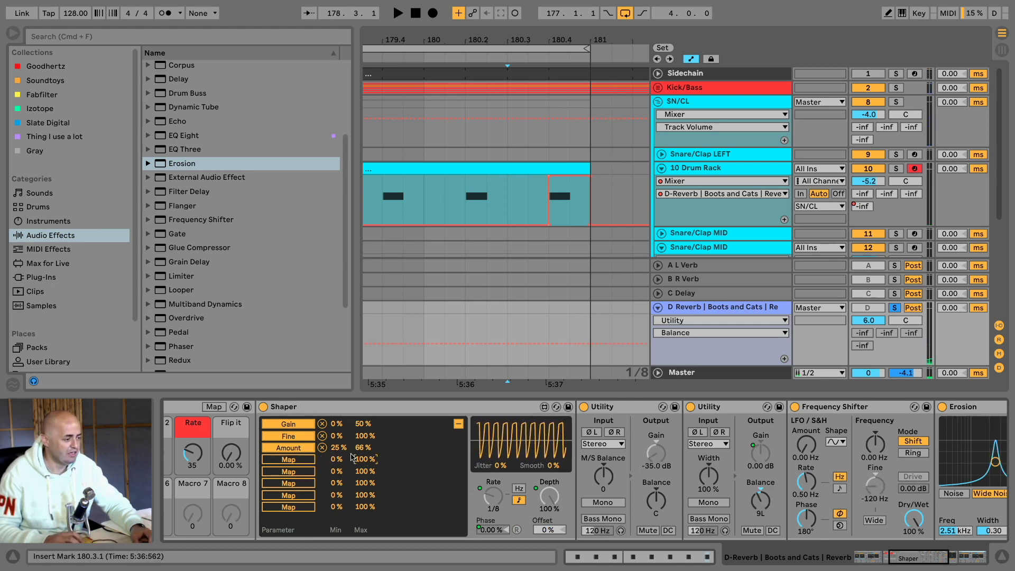
Browse the remaining audio effects and hide the devices inside the Boots and Cats rack
scroll(223, 277, "down", 3)
scroll(223, 277, "down", 4)
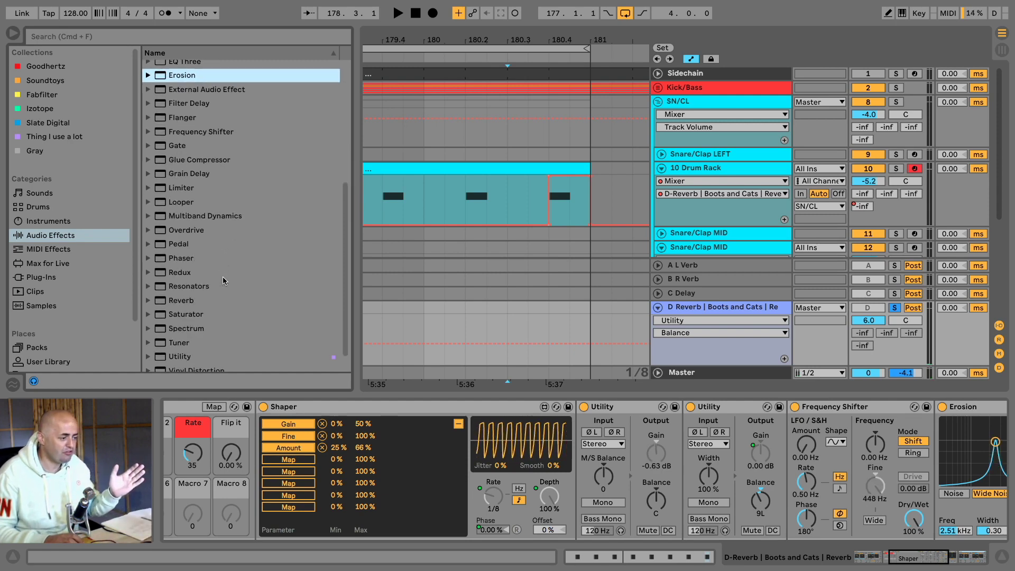
left_click_drag(916, 553, 886, 566)
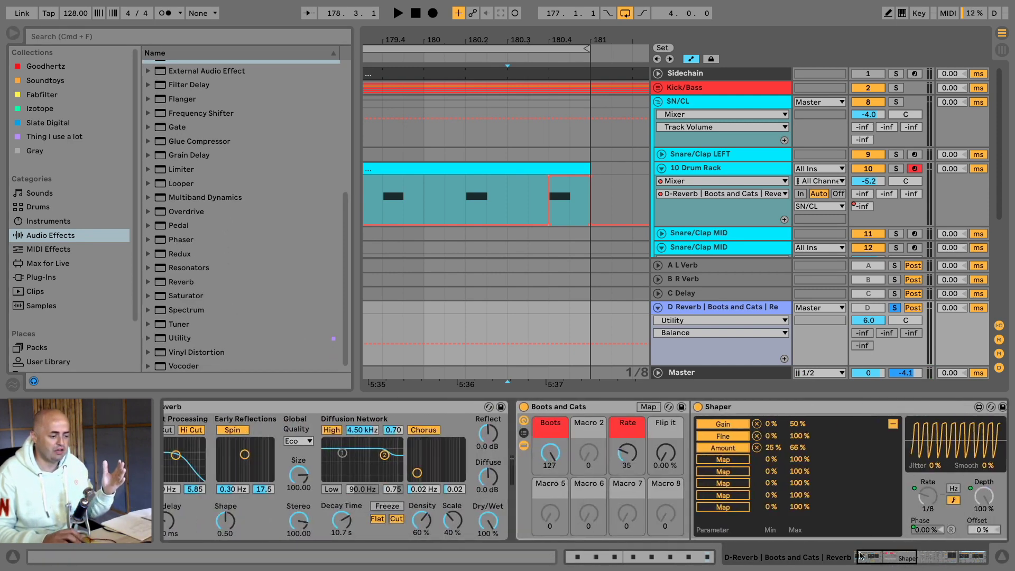
left_click(524, 446)
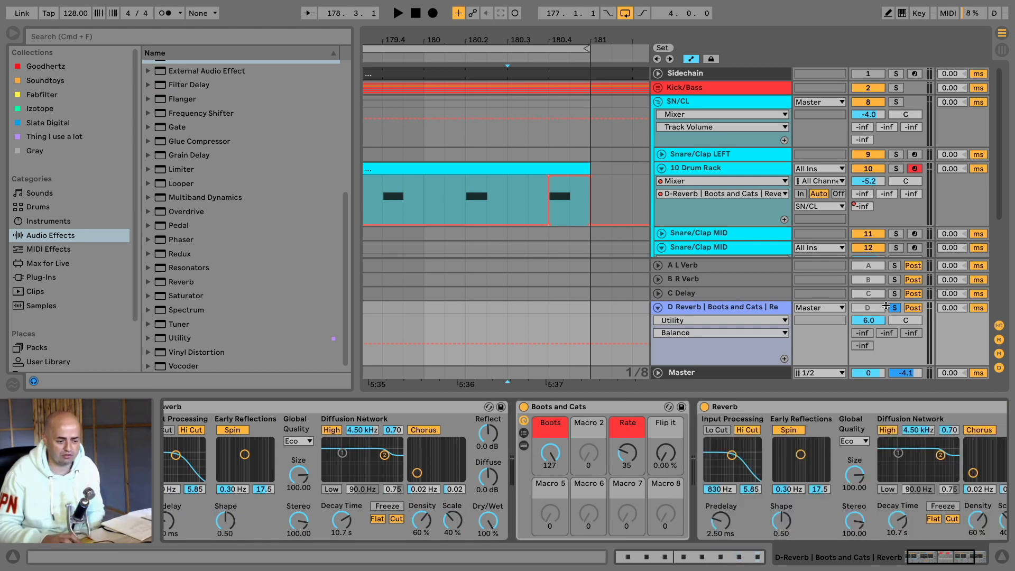
left_click_drag(958, 567, 963, 561)
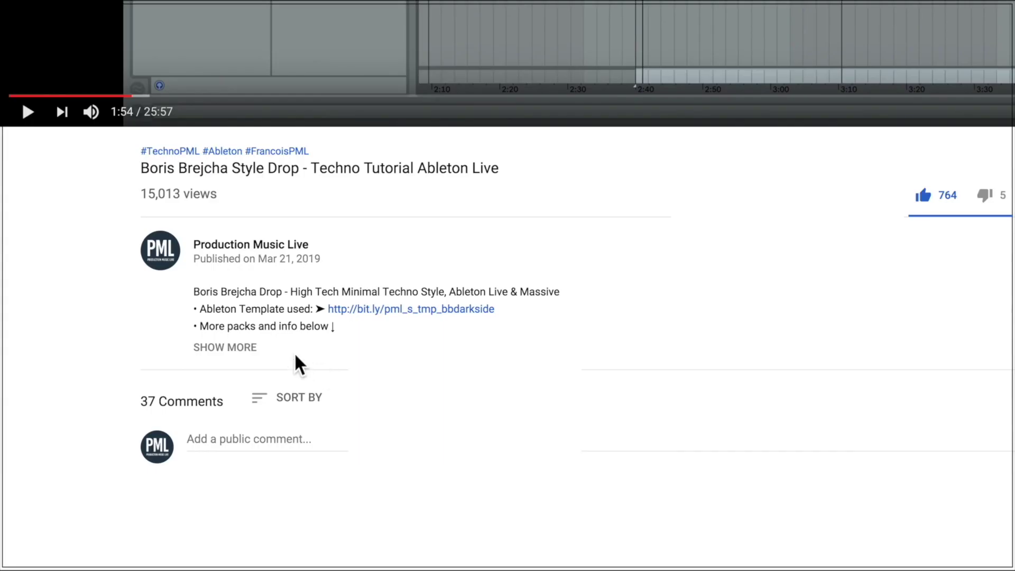
Expand the description of the Boris Brejcha Style Drop video on YouTube
left_click(226, 346)
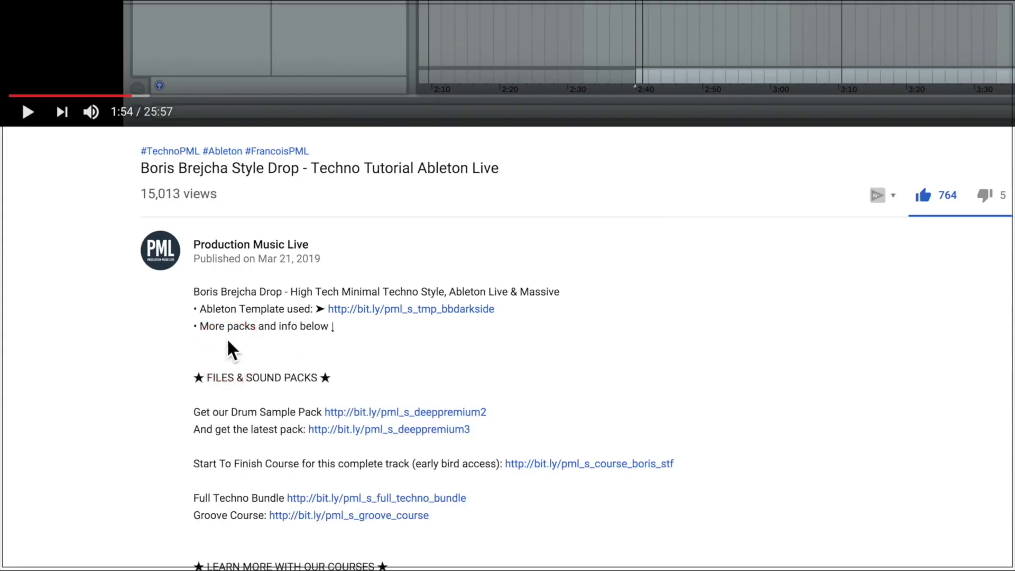